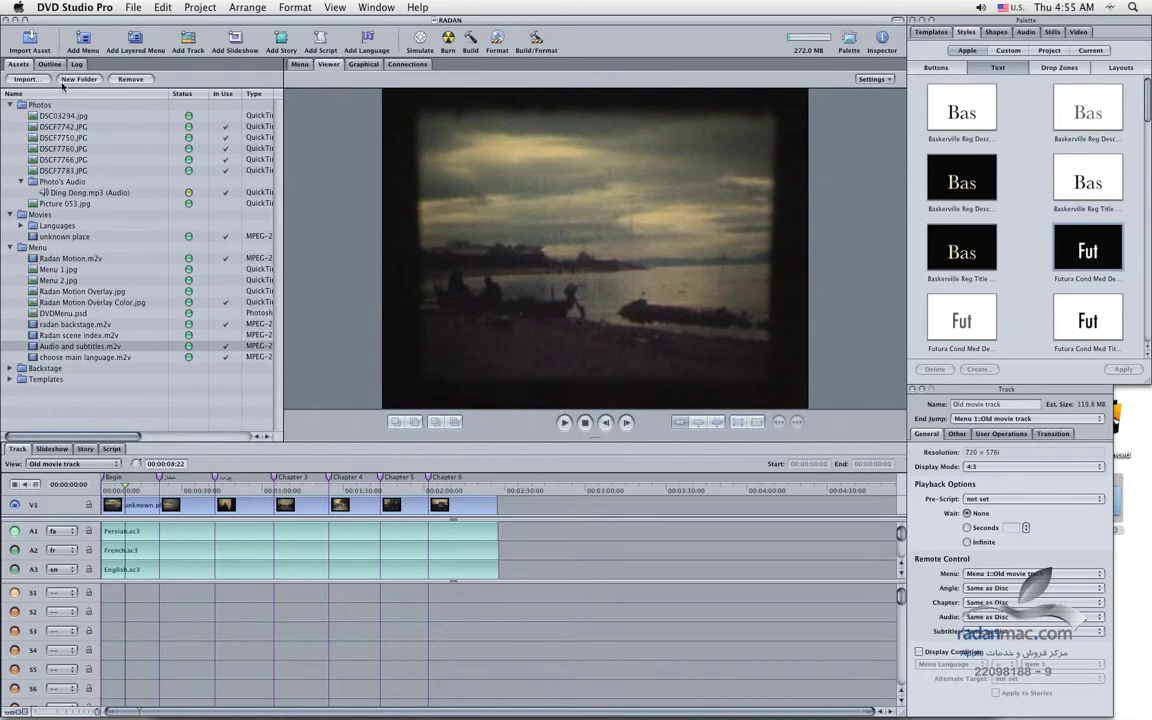
Browse the project's tracks in the outline, return to Old movie track, and look through its subtitle streams.
{"action": "left_click", "coordinate": [49, 64]}
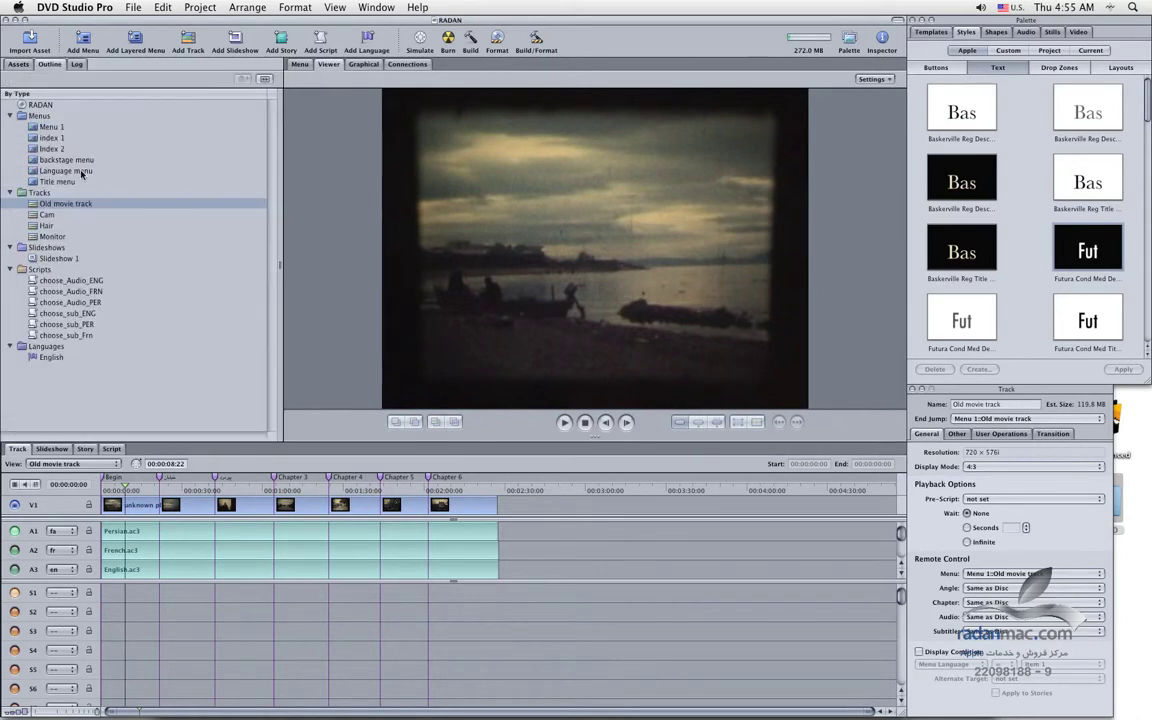
{"action": "left_click", "coordinate": [46, 216]}
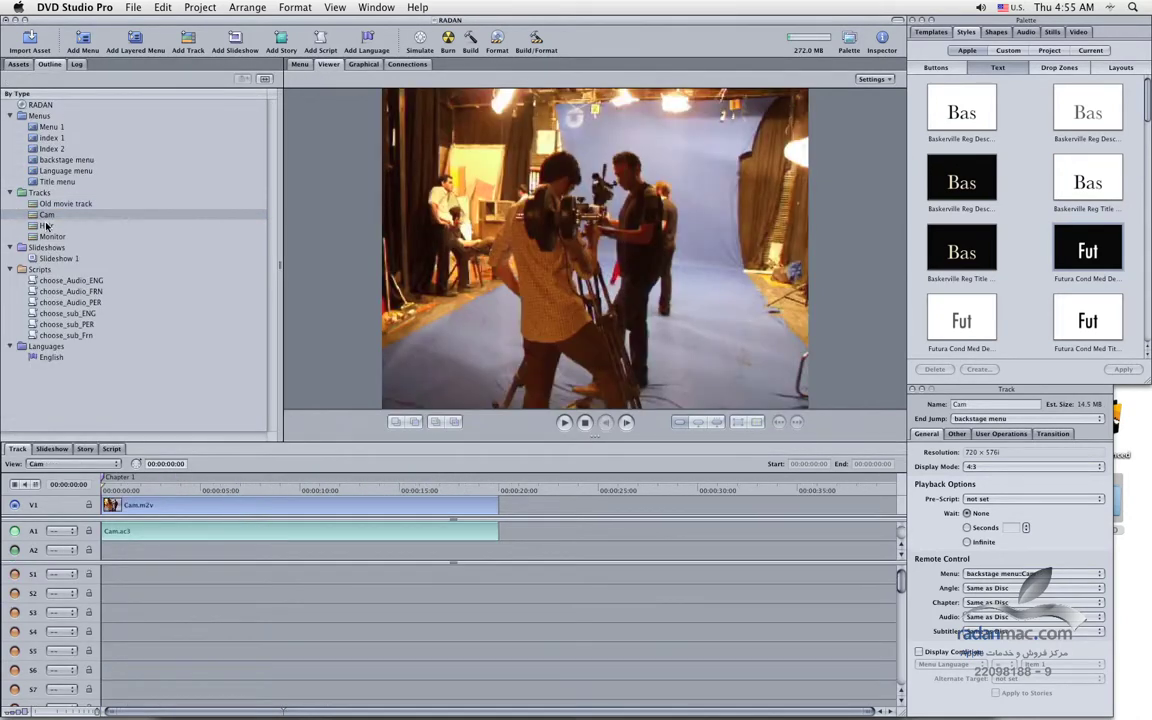
{"action": "left_click", "coordinate": [46, 225]}
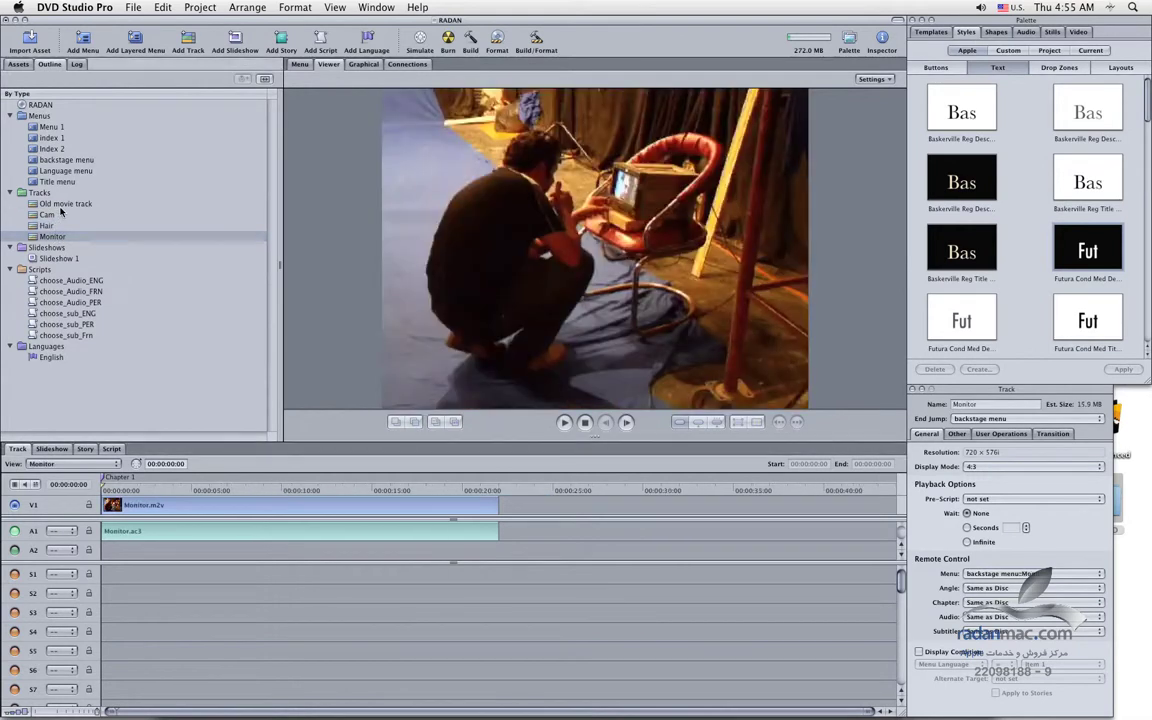
{"action": "left_click", "coordinate": [65, 203]}
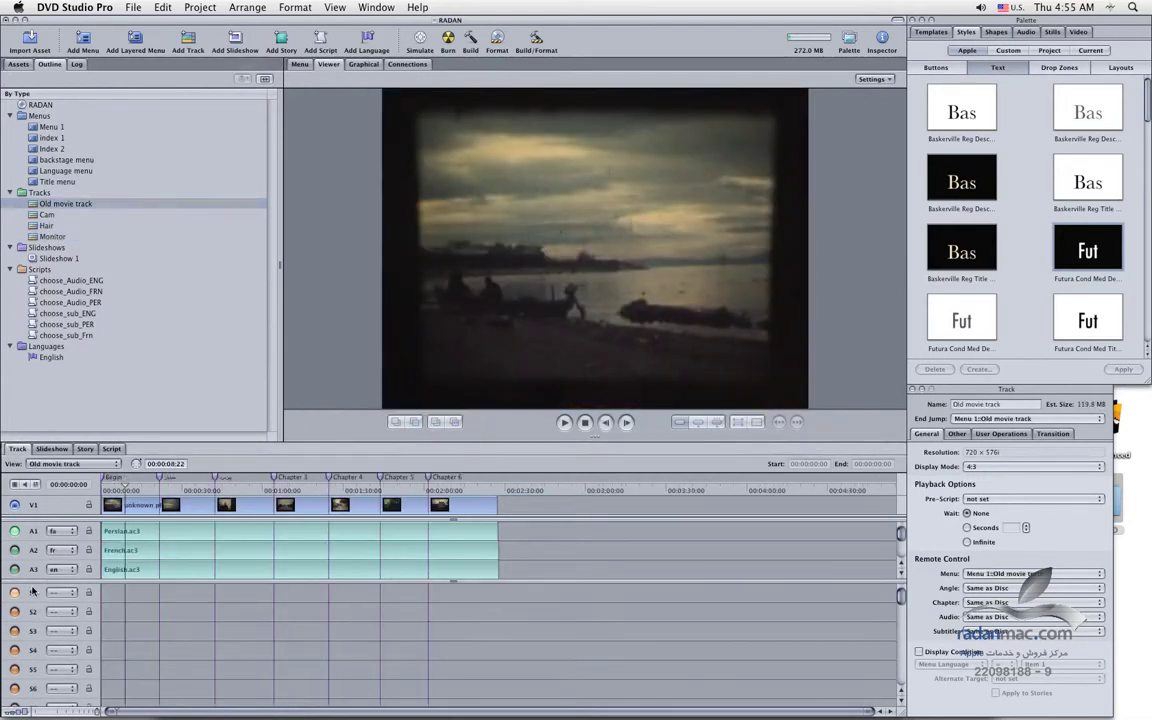
{"action": "scroll", "coordinate": [97, 636], "scroll_direction": "down", "scroll_amount": 5}
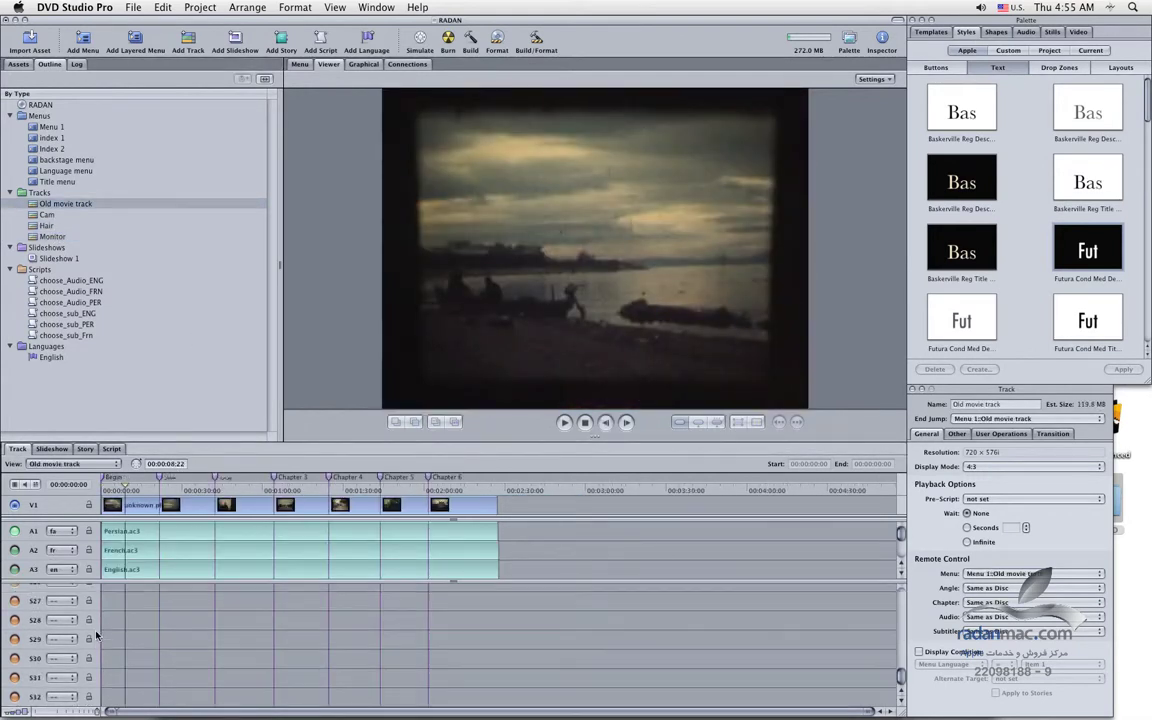
{"action": "scroll", "coordinate": [96, 636], "scroll_direction": "up", "scroll_amount": 5}
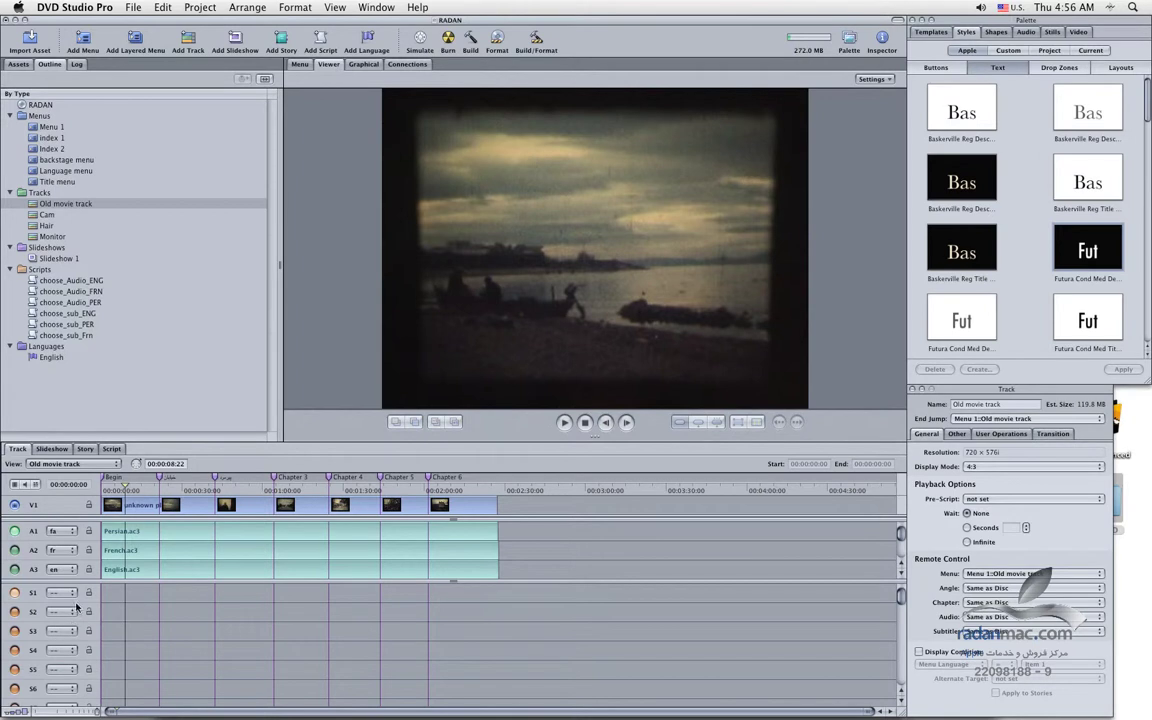
{"action": "right_click", "coordinate": [132, 598]}
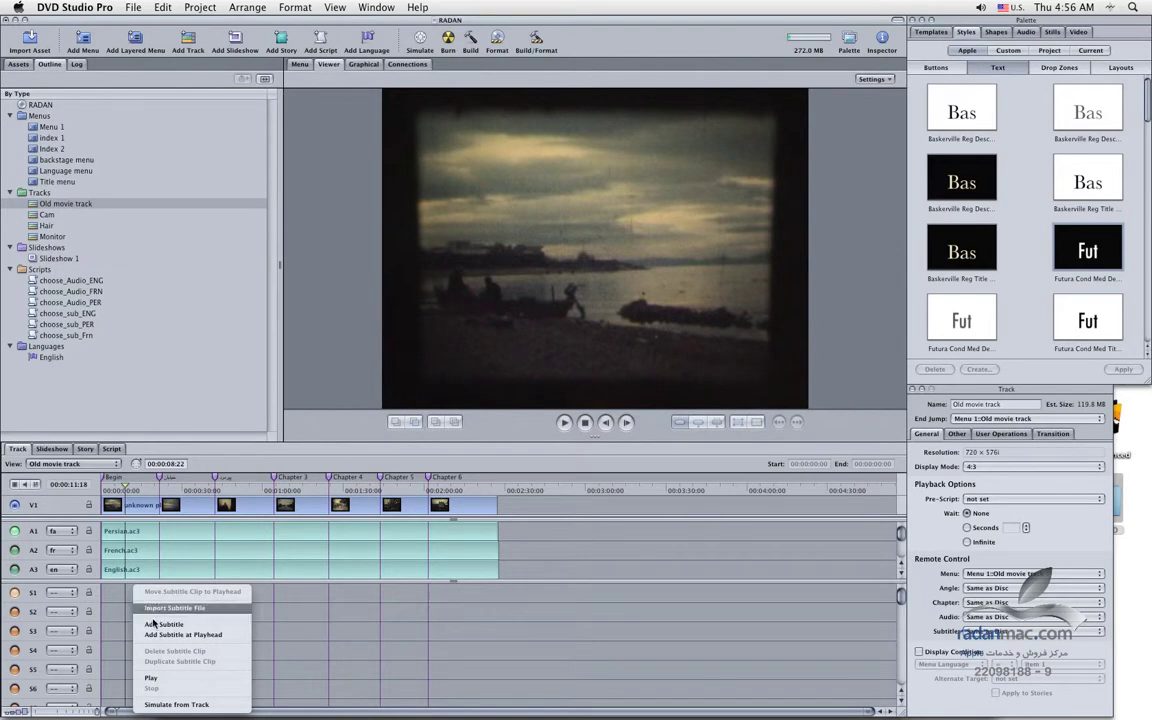
{"action": "left_click", "coordinate": [205, 625]}
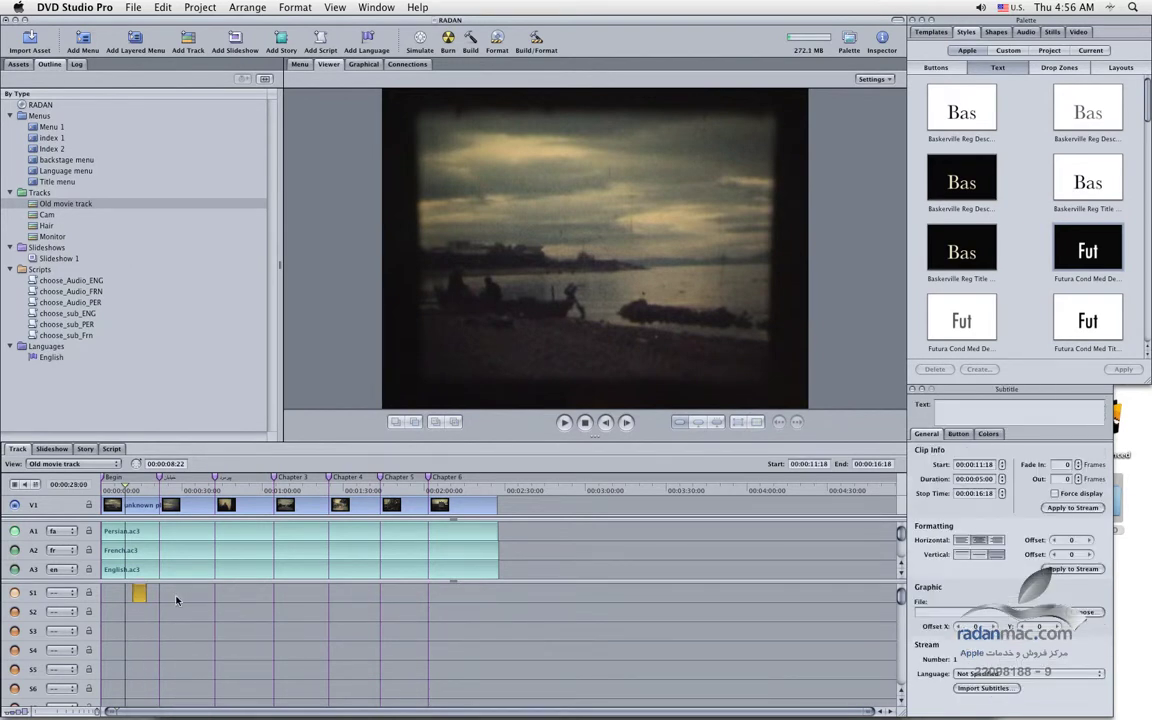
{"action": "key", "text": "Delete"}
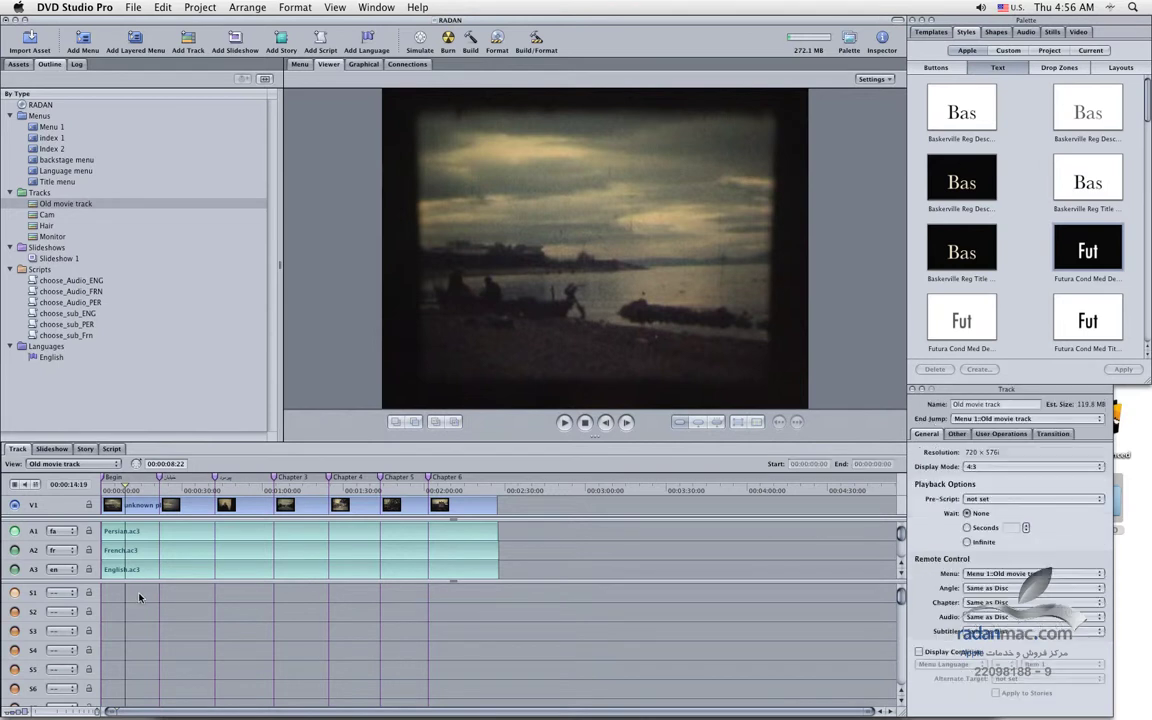
Add a subtitle clip at the playhead on subtitle stream S1 of Old movie track.
{"action": "right_click", "coordinate": [137, 597]}
{"action": "left_click", "coordinate": [153, 596]}
{"action": "right_click", "coordinate": [153, 596]}
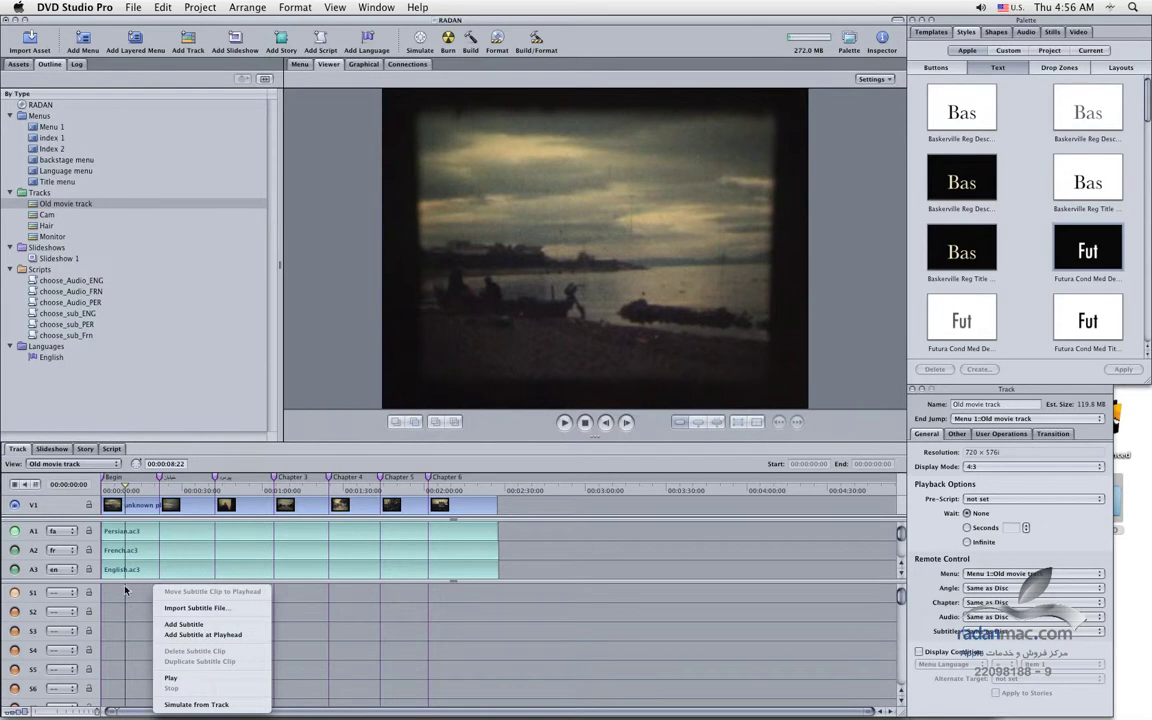
{"action": "left_click", "coordinate": [203, 634]}
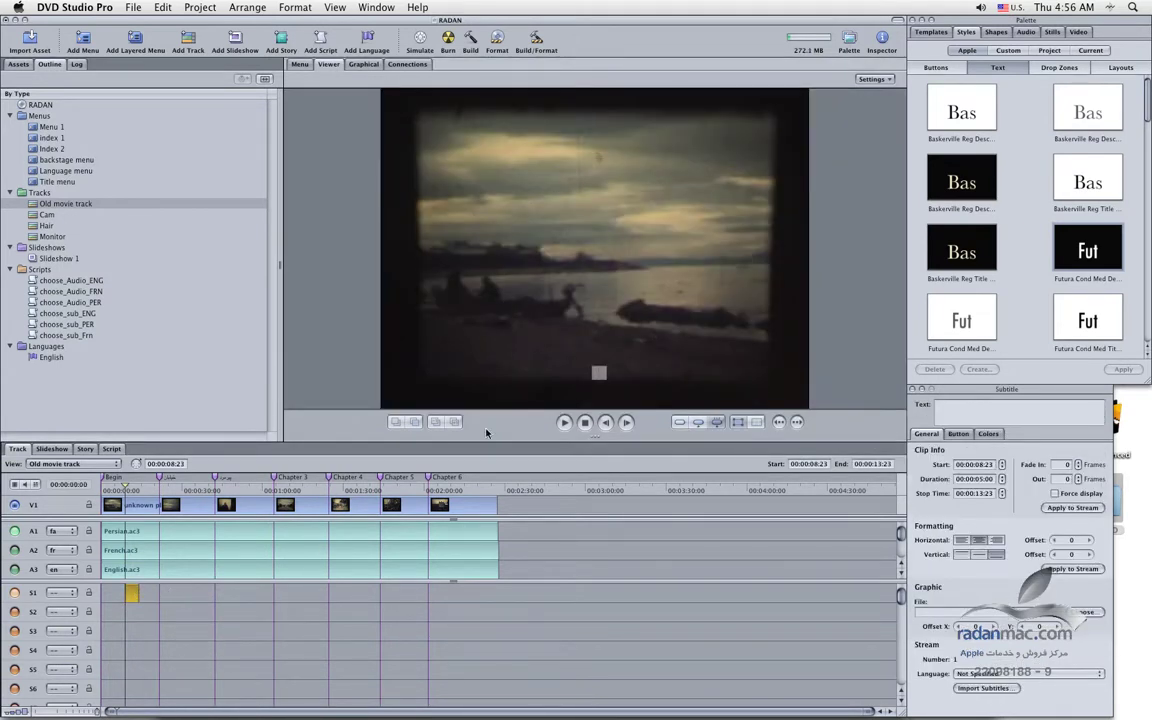
Switch the keyboard input to Persian and enter "اینجا ایران است" as the new subtitle's text.
{"action": "left_click", "coordinate": [1015, 7]}
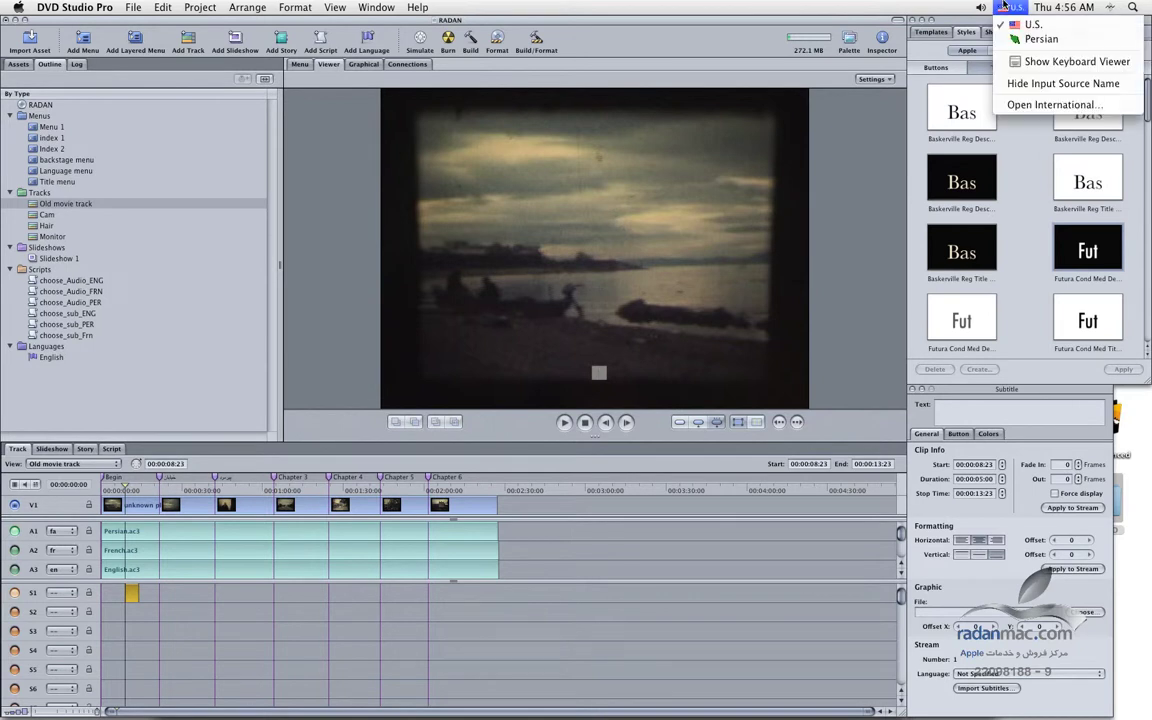
{"action": "left_click", "coordinate": [1030, 40]}
{"action": "type", "text": "ابن"}
{"action": "key", "text": "BackSpace"}
{"action": "key", "text": "BackSpace"}
{"action": "type", "text": "اینخ"}
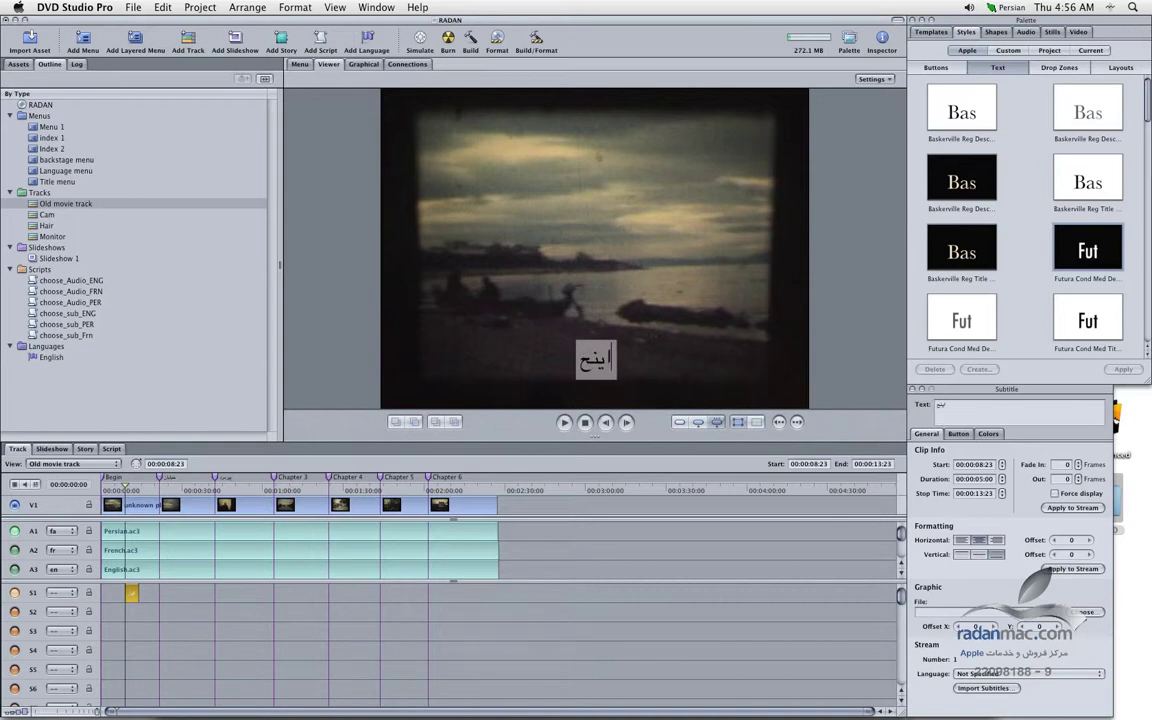
{"action": "key", "text": "BackSpace"}
{"action": "type", "text": "جا اس"}
{"action": "key", "text": "BackSpace"}
{"action": "type", "text": "ی"}
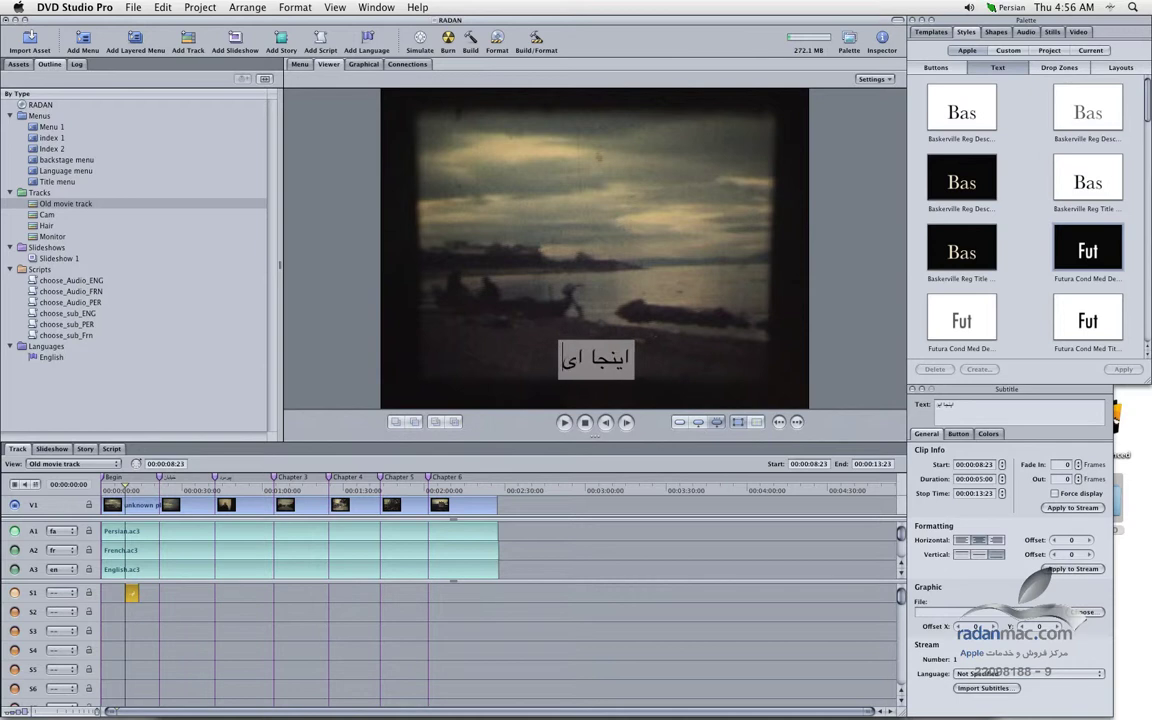
{"action": "type", "text": "دان"}
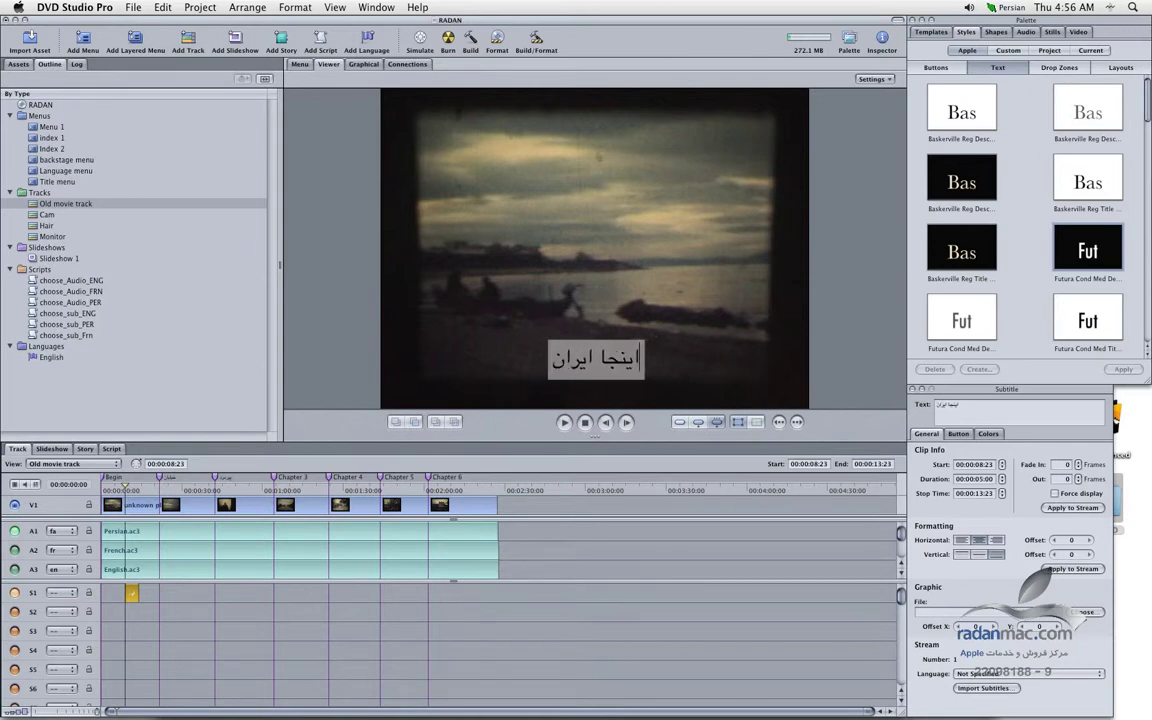
{"action": "type", "text": " است"}
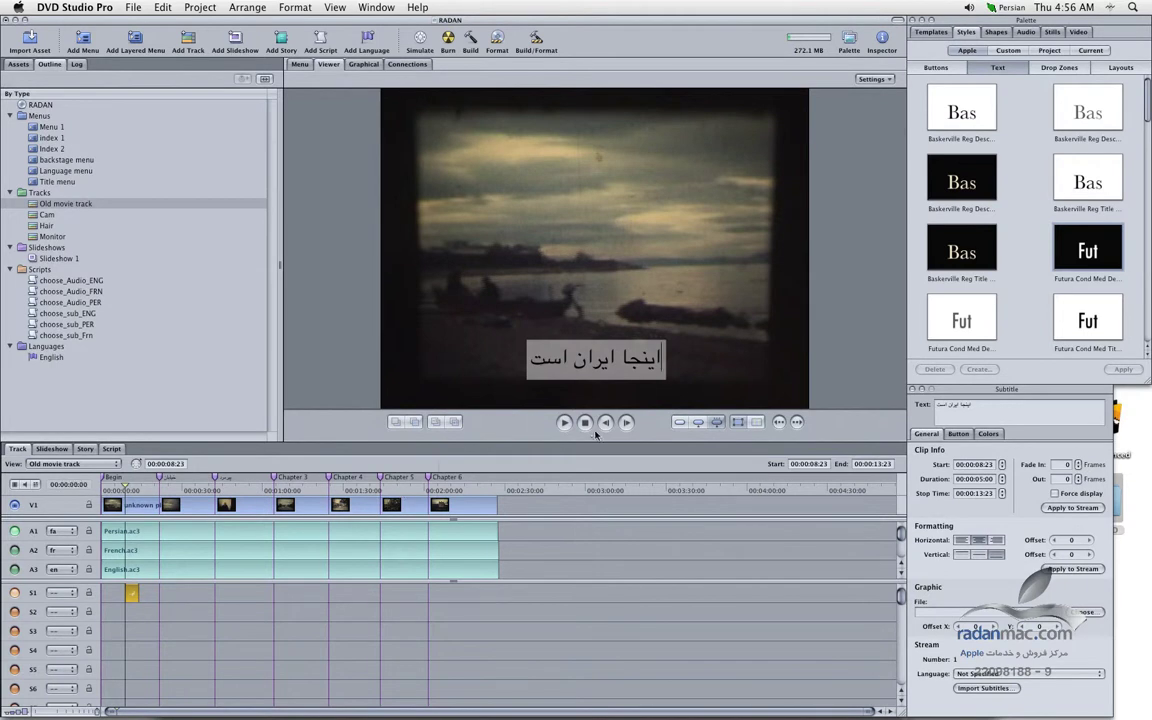
{"action": "left_click", "coordinate": [703, 378]}
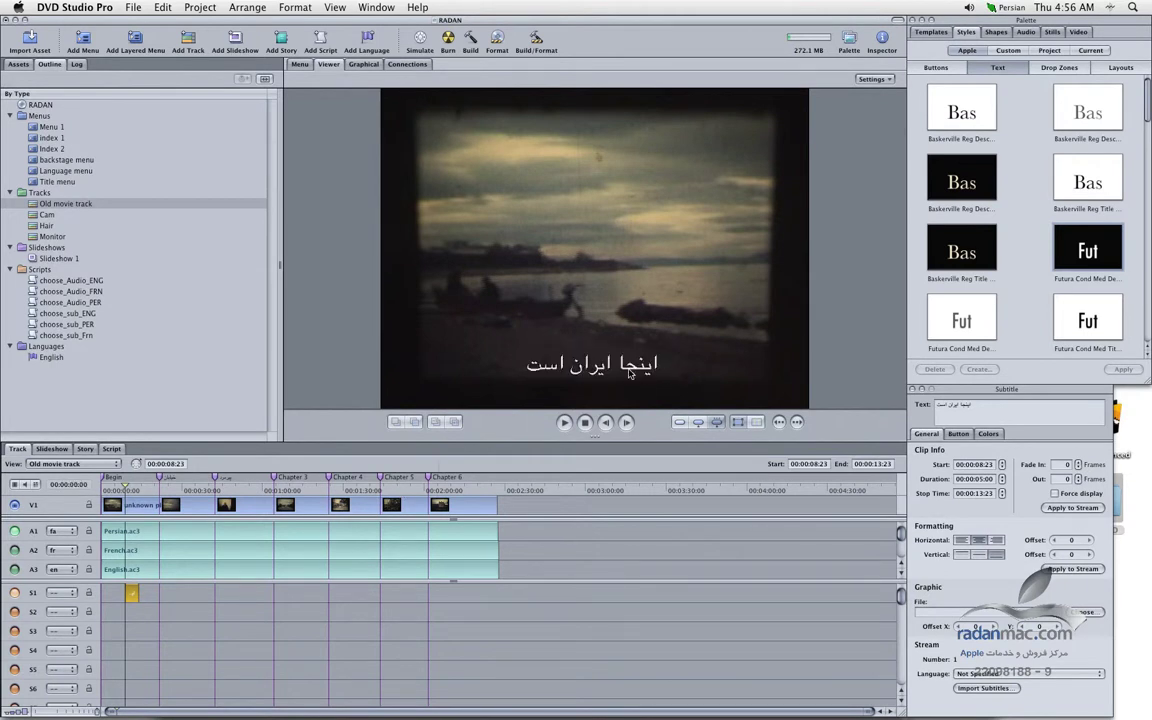
{"action": "left_click", "coordinate": [573, 362]}
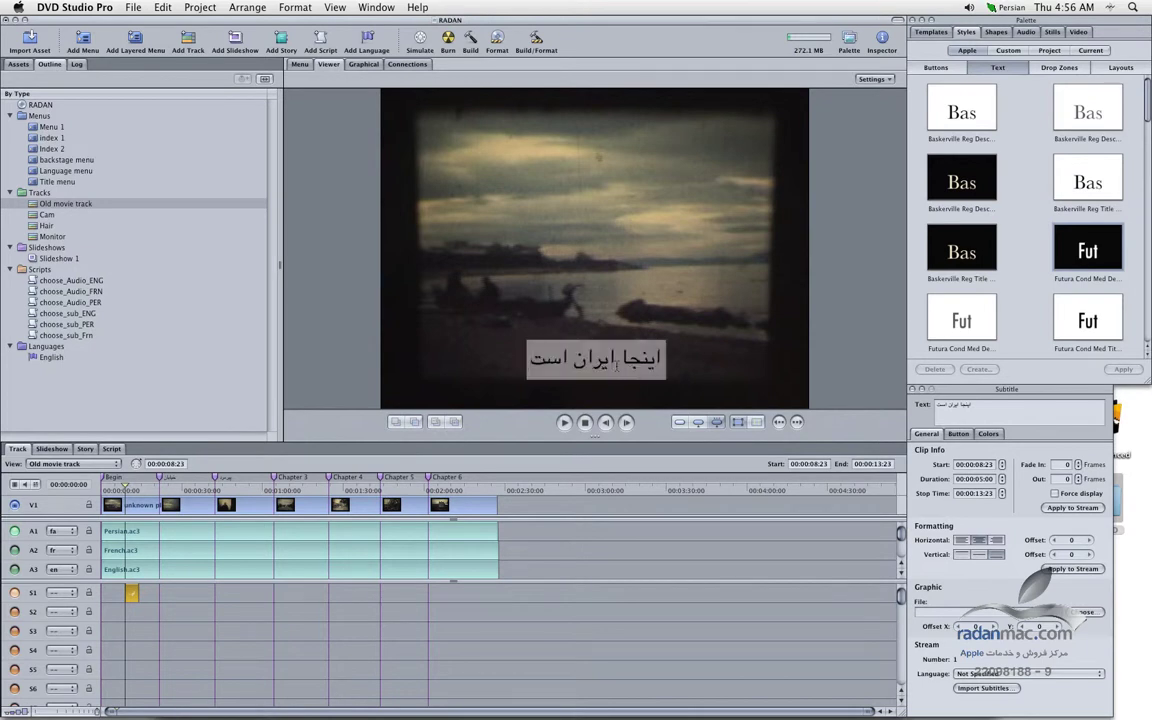
{"action": "left_click", "coordinate": [688, 362]}
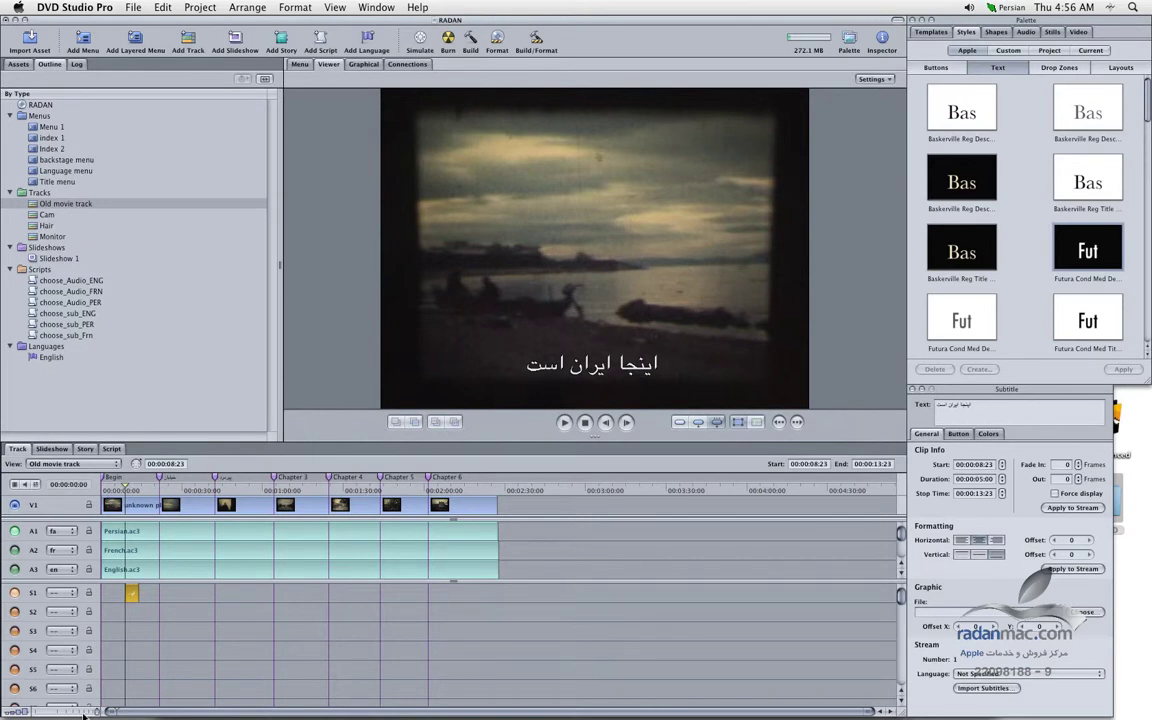
Duplicate the subtitle clip on S1 and move the copy so it starts at the playhead at 00:00:14:21.
{"action": "left_click_drag", "start_coordinate": [93, 711], "coordinate": [66, 711]}
{"action": "left_click_drag", "start_coordinate": [204, 714], "coordinate": [140, 716]}
{"action": "left_click_drag", "start_coordinate": [234, 488], "coordinate": [322, 490]}
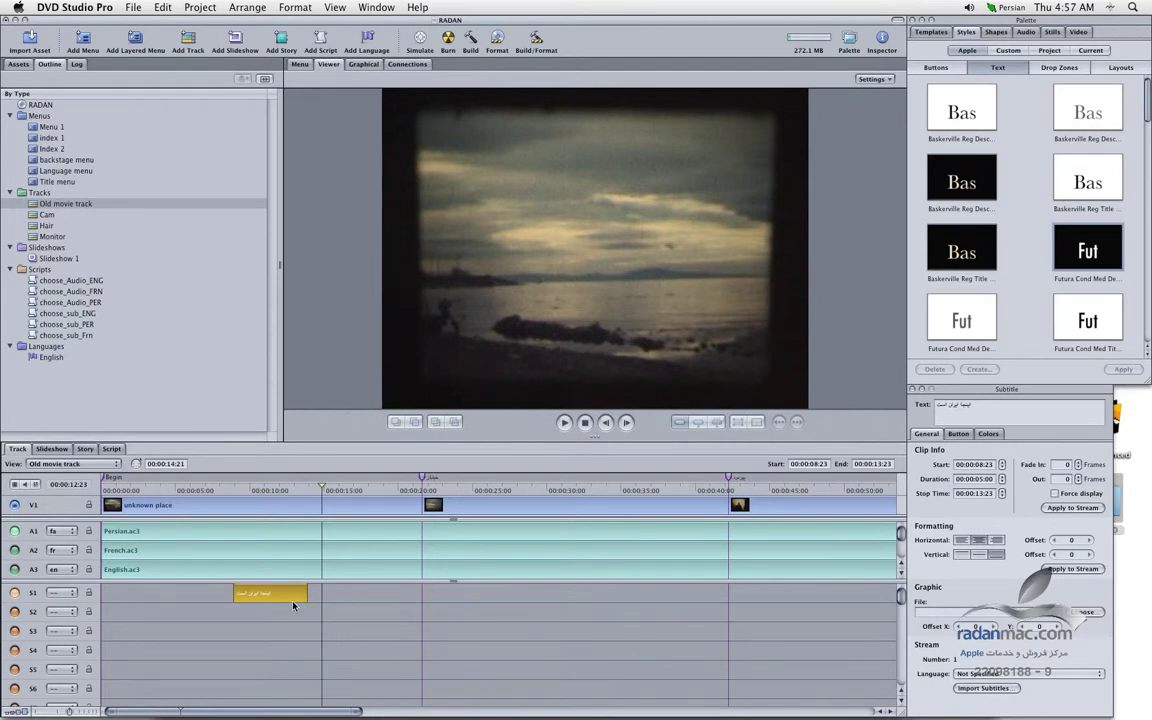
{"action": "key", "text": "super+d"}
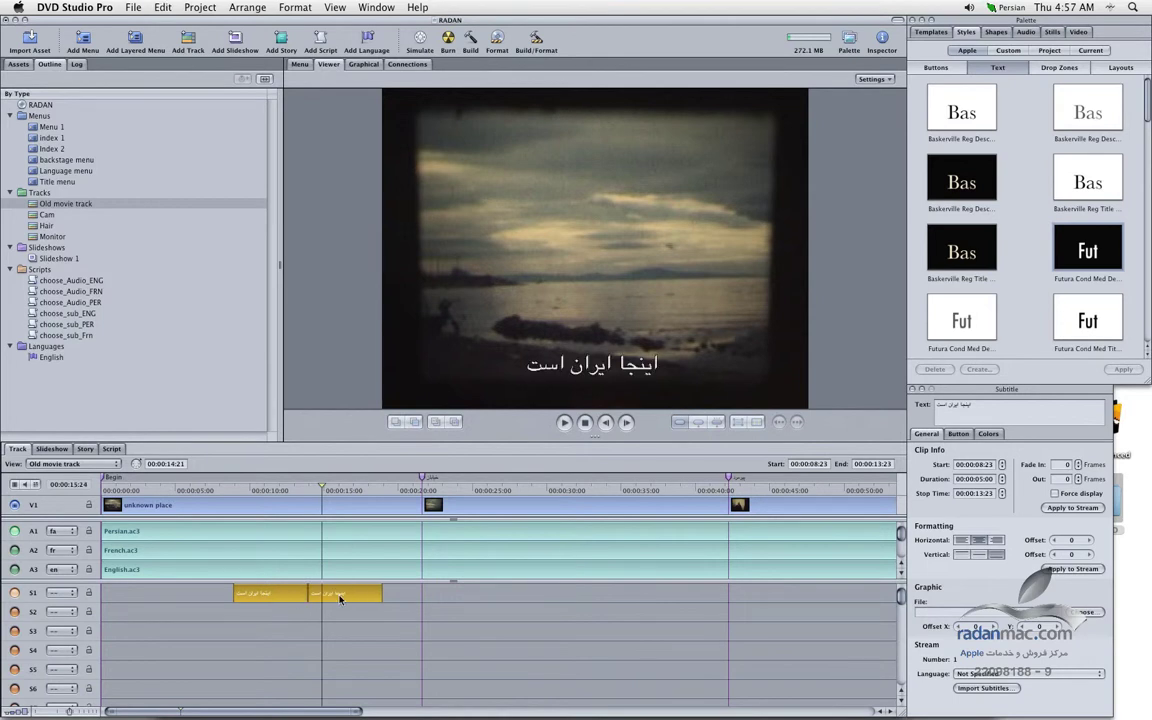
{"action": "left_click", "coordinate": [330, 596]}
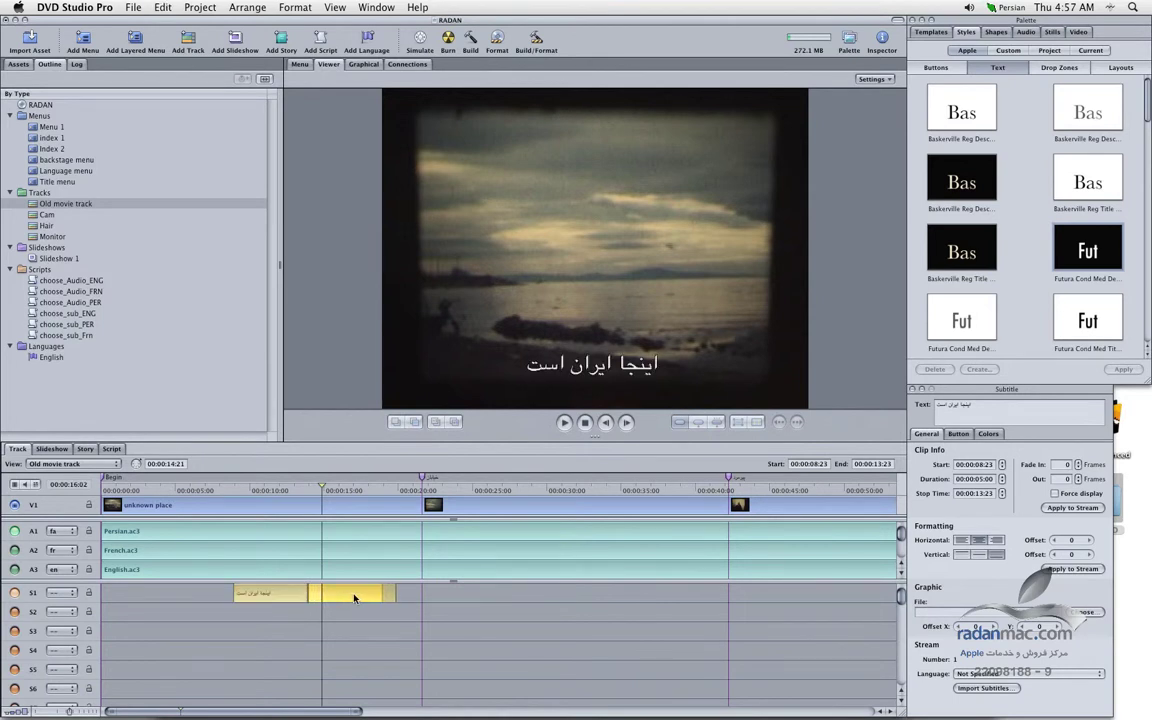
{"action": "left_click_drag", "start_coordinate": [353, 598], "coordinate": [367, 598]}
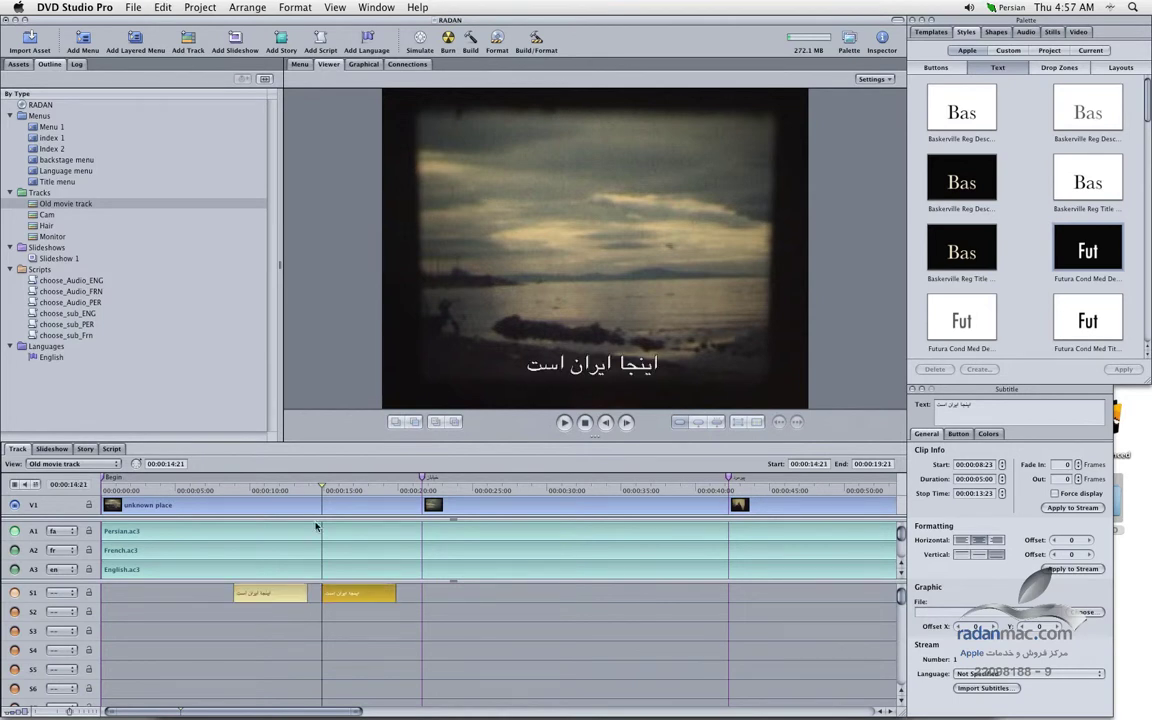
{"action": "left_click", "coordinate": [162, 7]}
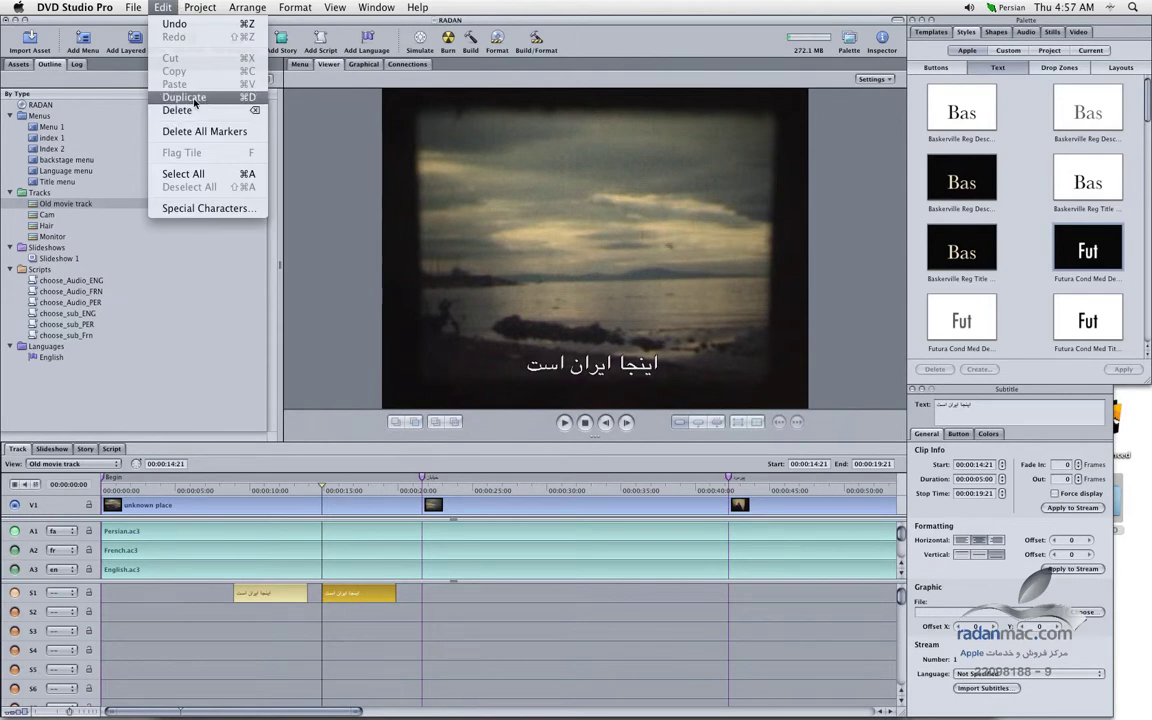
{"action": "left_click", "coordinate": [382, 651]}
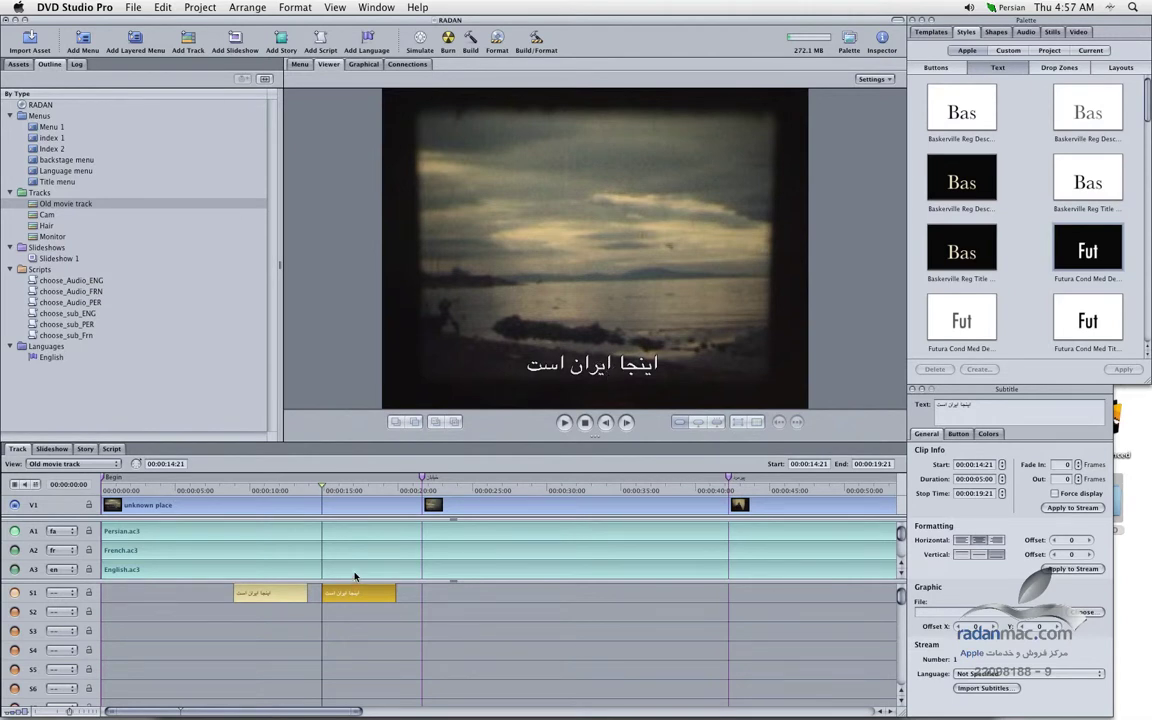
Replace the word "ایران" in the second subtitle with "دریاچه" so it reads "اینجا دریاچه است".
{"action": "left_click", "coordinate": [346, 489]}
{"action": "left_click_drag", "start_coordinate": [346, 489], "coordinate": [344, 489]}
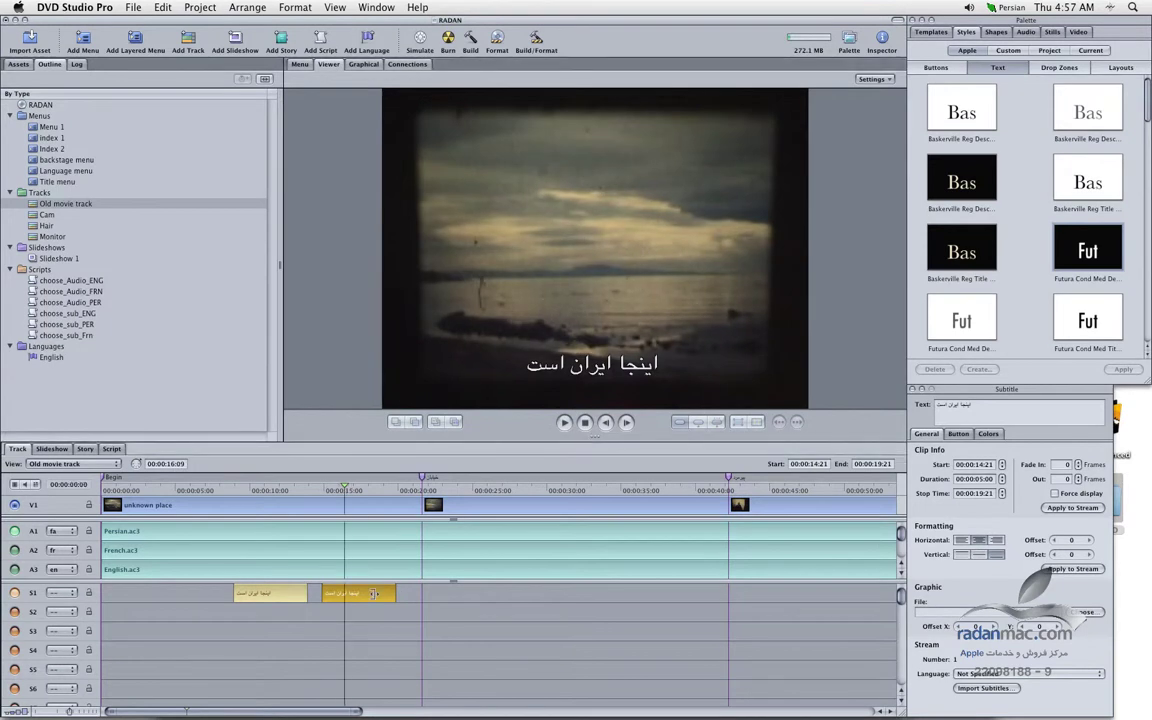
{"action": "left_click", "coordinate": [621, 364]}
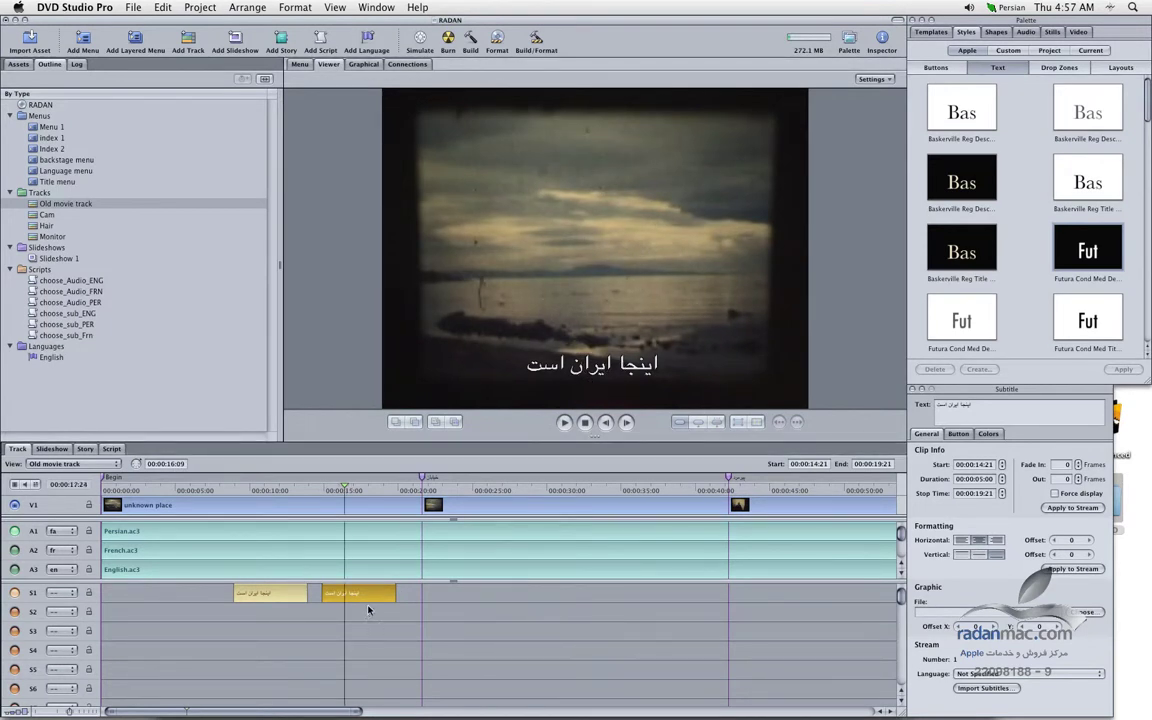
{"action": "double_click", "coordinate": [370, 599]}
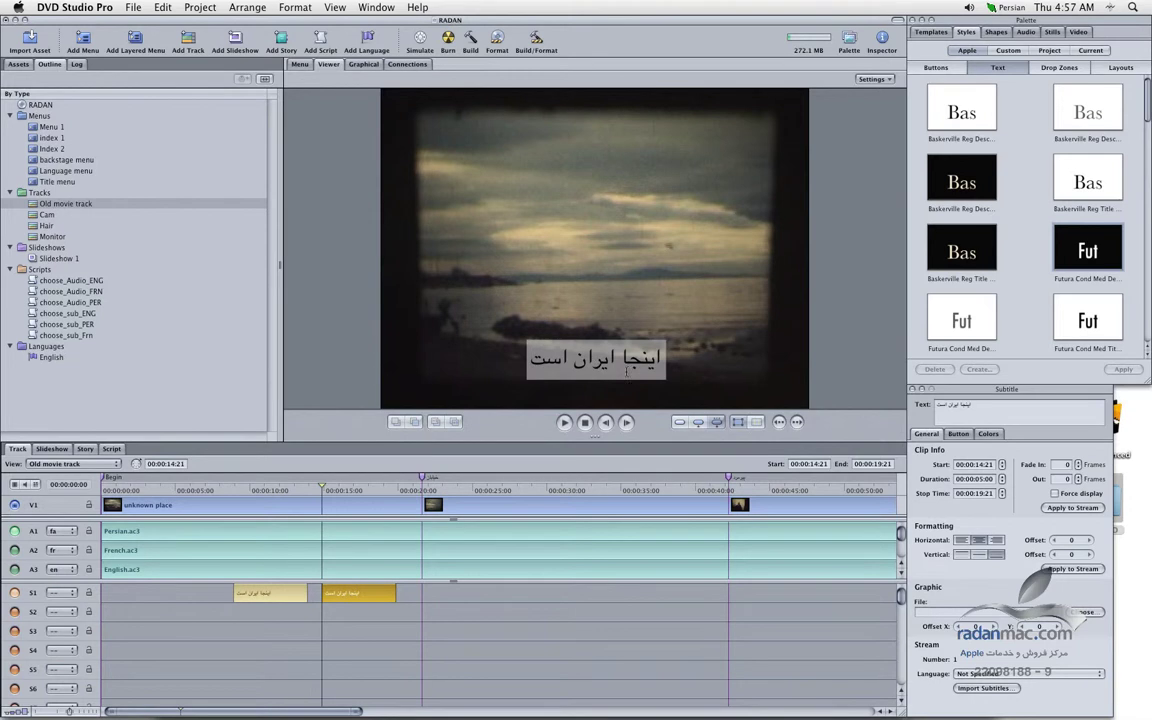
{"action": "left_click_drag", "start_coordinate": [614, 357], "coordinate": [574, 362]}
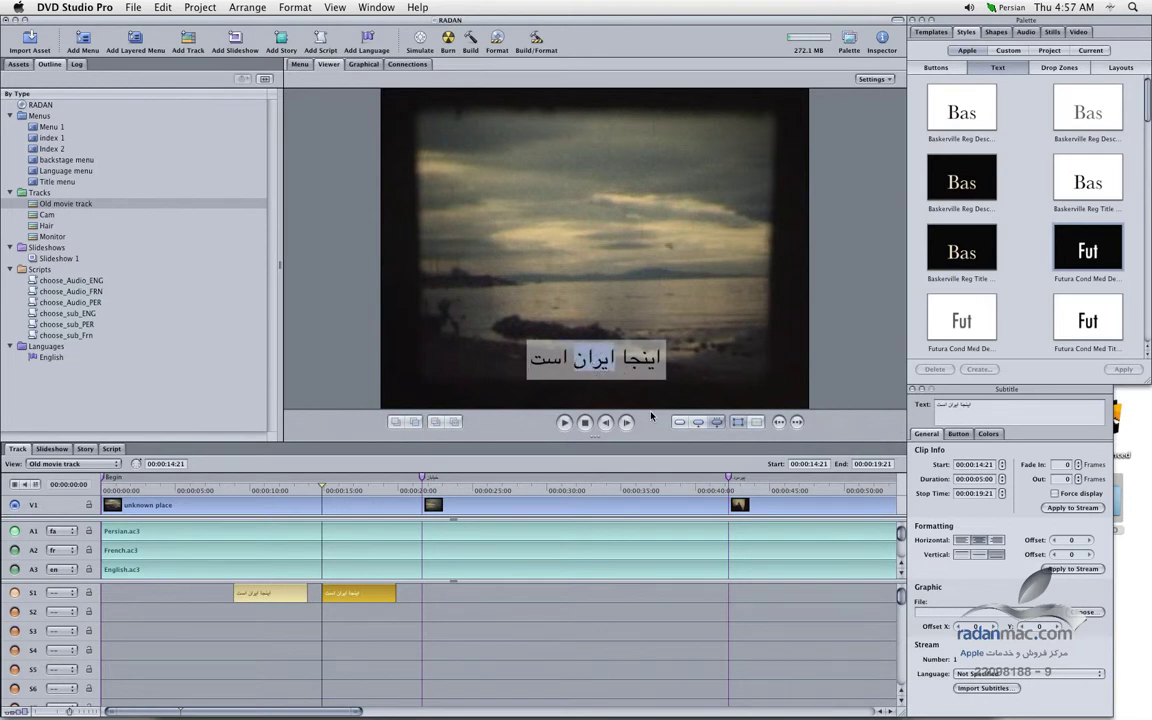
{"action": "type", "text": "در"}
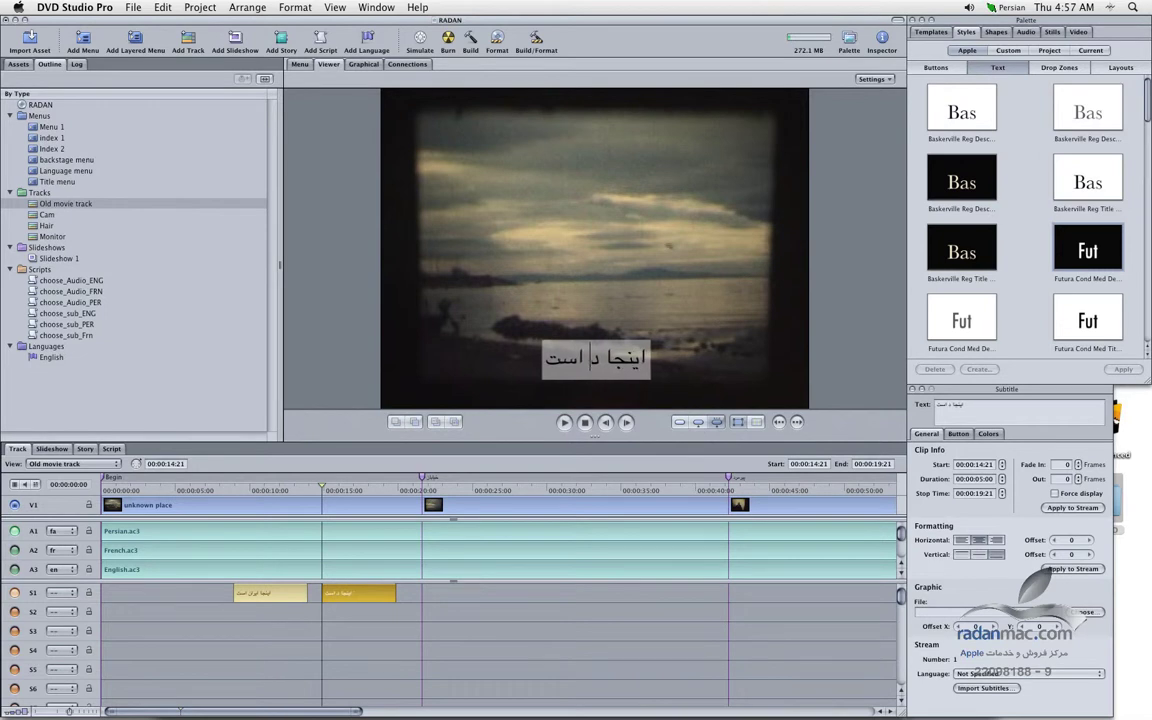
{"action": "type", "text": "ی"}
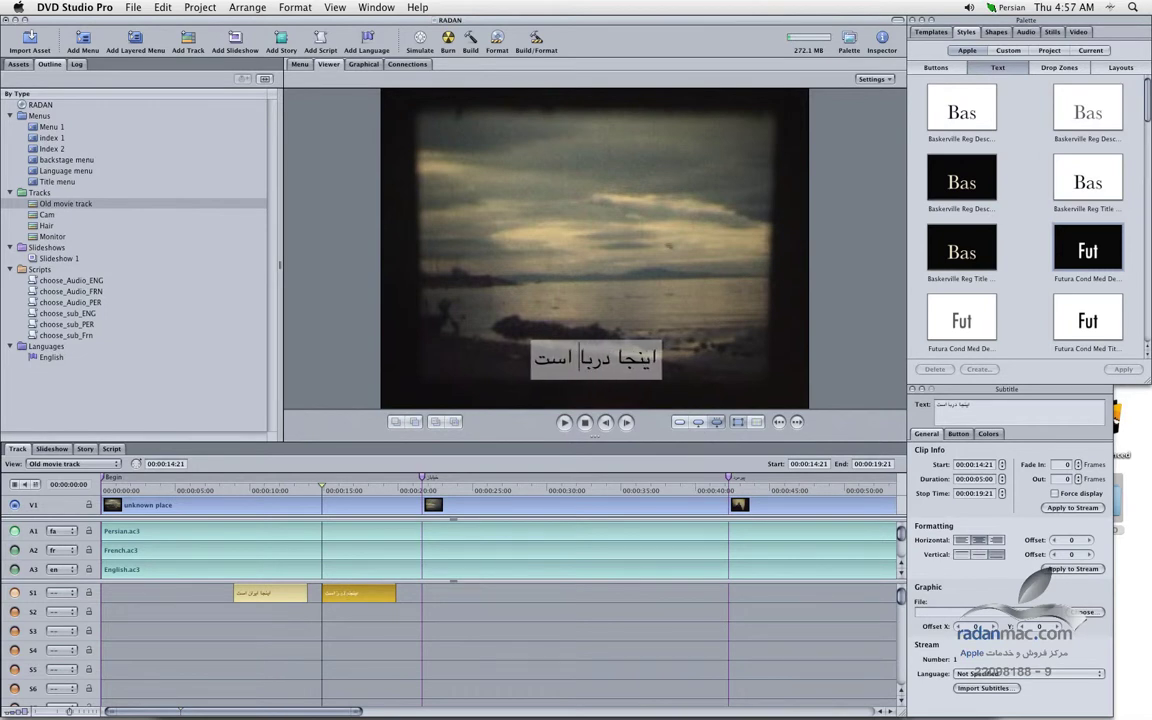
{"action": "type", "text": "اچه"}
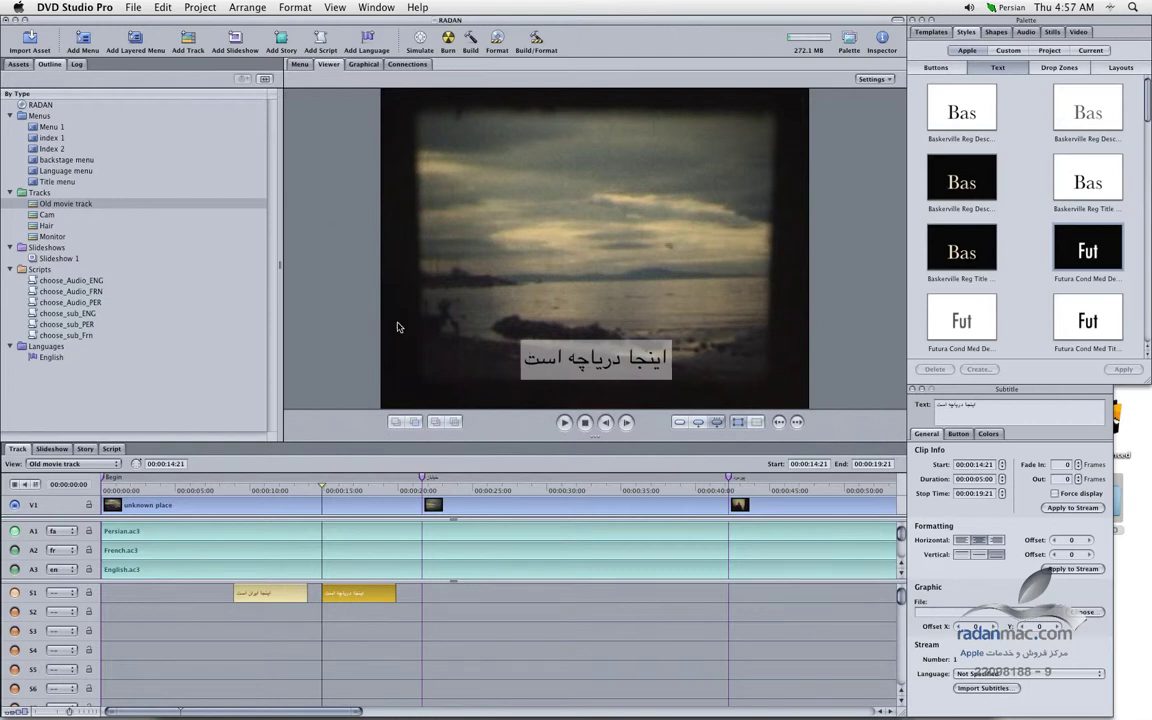
{"action": "left_click", "coordinate": [491, 373]}
Adjust the second subtitle clip to span 00:00:14:19 to 00:00:19:21 and set its fade in and fade out to 3 frames.
{"action": "mouse_move", "coordinate": [321, 487]}
{"action": "left_mouse_down"}
{"action": "mouse_move", "coordinate": [227, 487]}
{"action": "mouse_move", "coordinate": [300, 487]}
{"action": "left_mouse_up"}
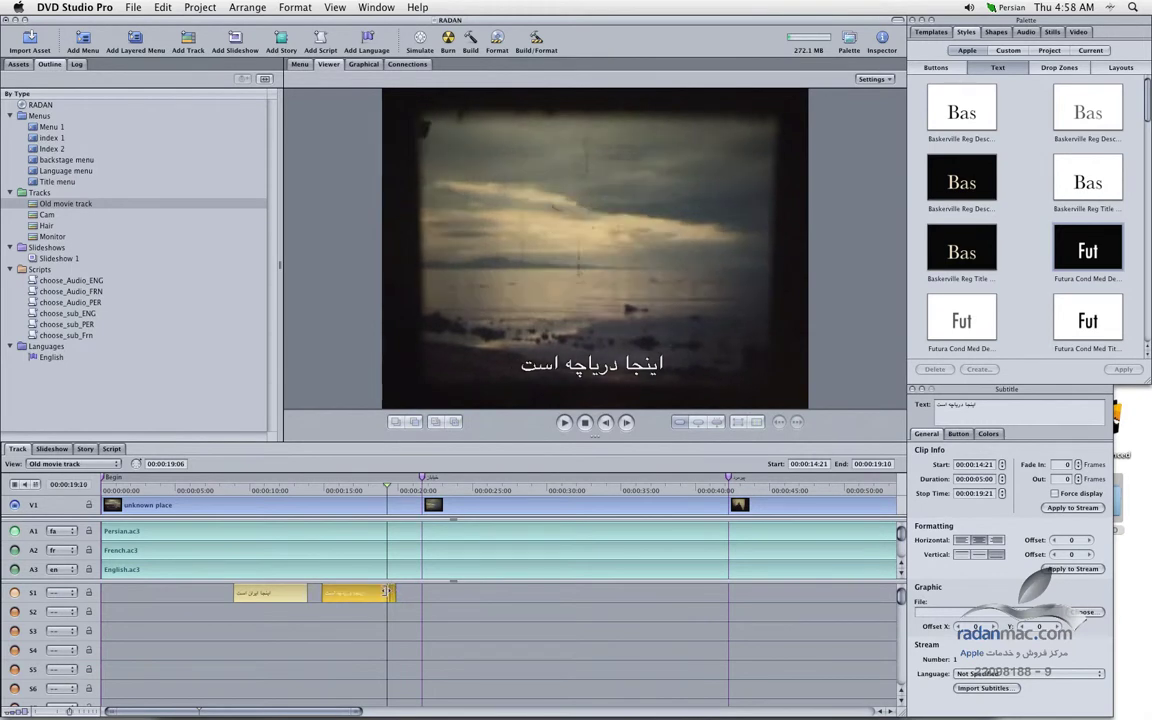
{"action": "left_click_drag", "start_coordinate": [400, 591], "coordinate": [395, 591]}
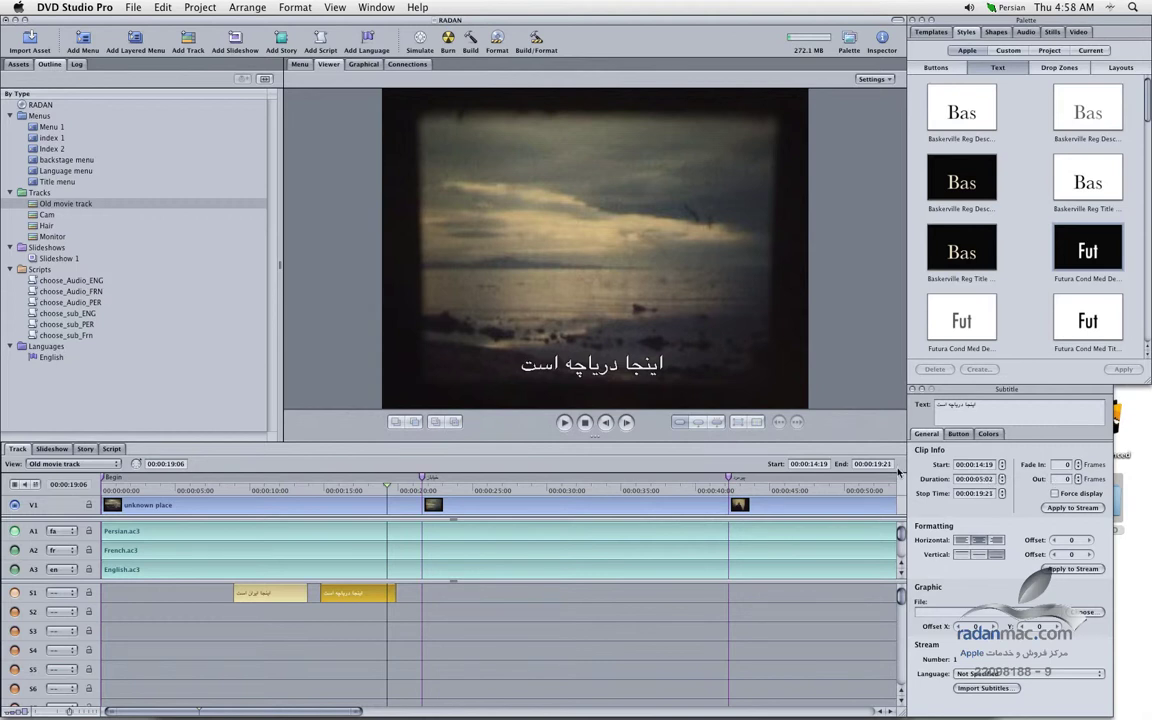
{"action": "left_click", "coordinate": [1078, 463]}
{"action": "left_click_drag", "start_coordinate": [334, 489], "coordinate": [398, 489]}
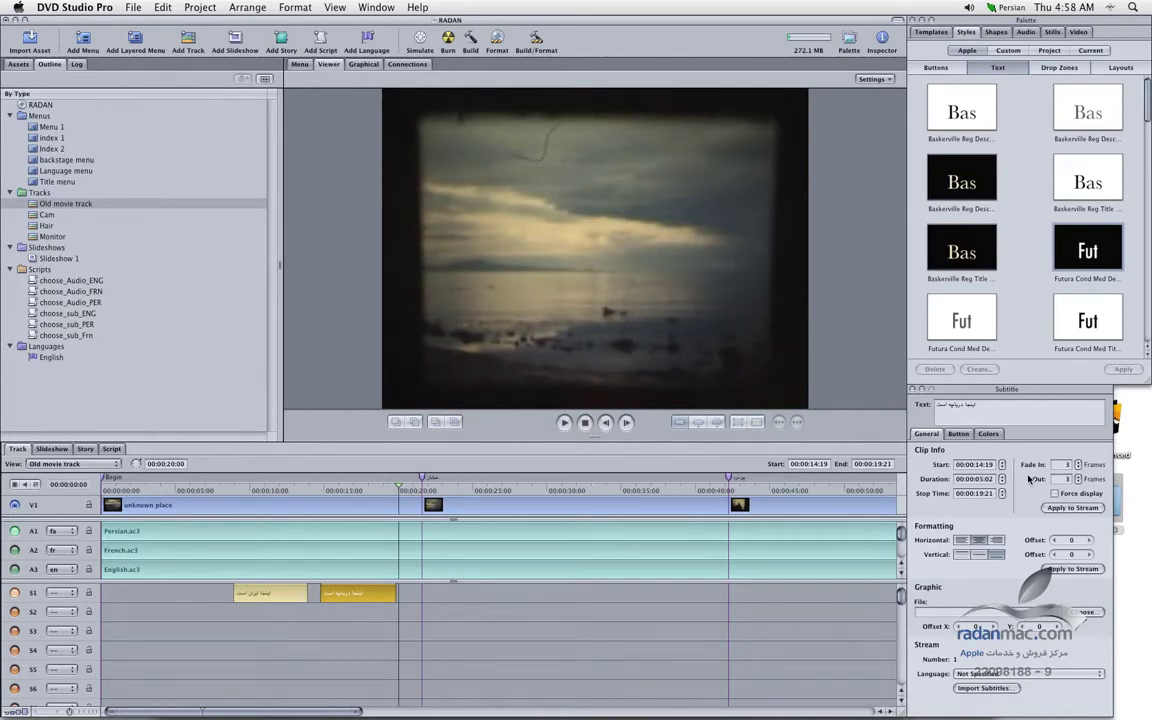
Nudge the second subtitle's horizontal and vertical offsets both ways and return them to 0, with the playhead at 00:00:17:07.
{"action": "left_click", "coordinate": [1078, 497]}
{"action": "left_click", "coordinate": [270, 594]}
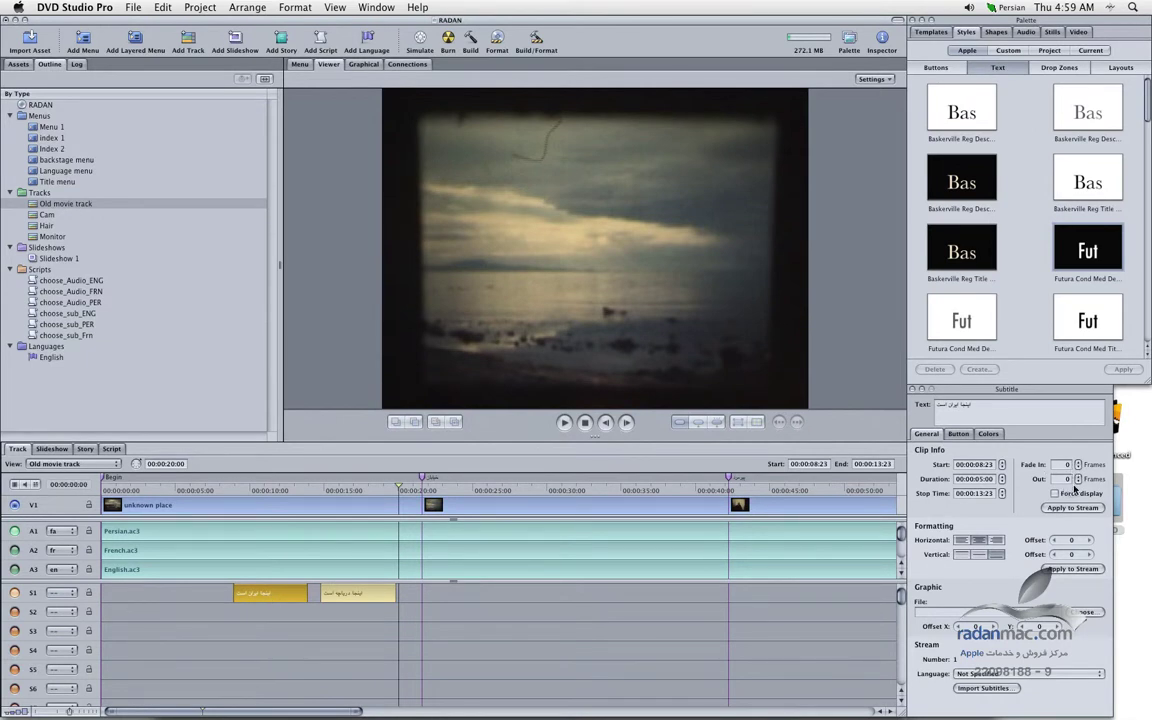
{"action": "left_click", "coordinate": [358, 487]}
{"action": "left_click", "coordinate": [375, 594]}
{"action": "left_click", "coordinate": [1089, 541]}
{"action": "left_click", "coordinate": [1089, 541]}
{"action": "left_click", "coordinate": [1089, 555]}
{"action": "left_click", "coordinate": [1089, 555]}
{"action": "left_click", "coordinate": [1054, 540]}
{"action": "left_click", "coordinate": [1054, 540]}
{"action": "left_click", "coordinate": [1054, 555]}
{"action": "left_click", "coordinate": [1054, 555]}
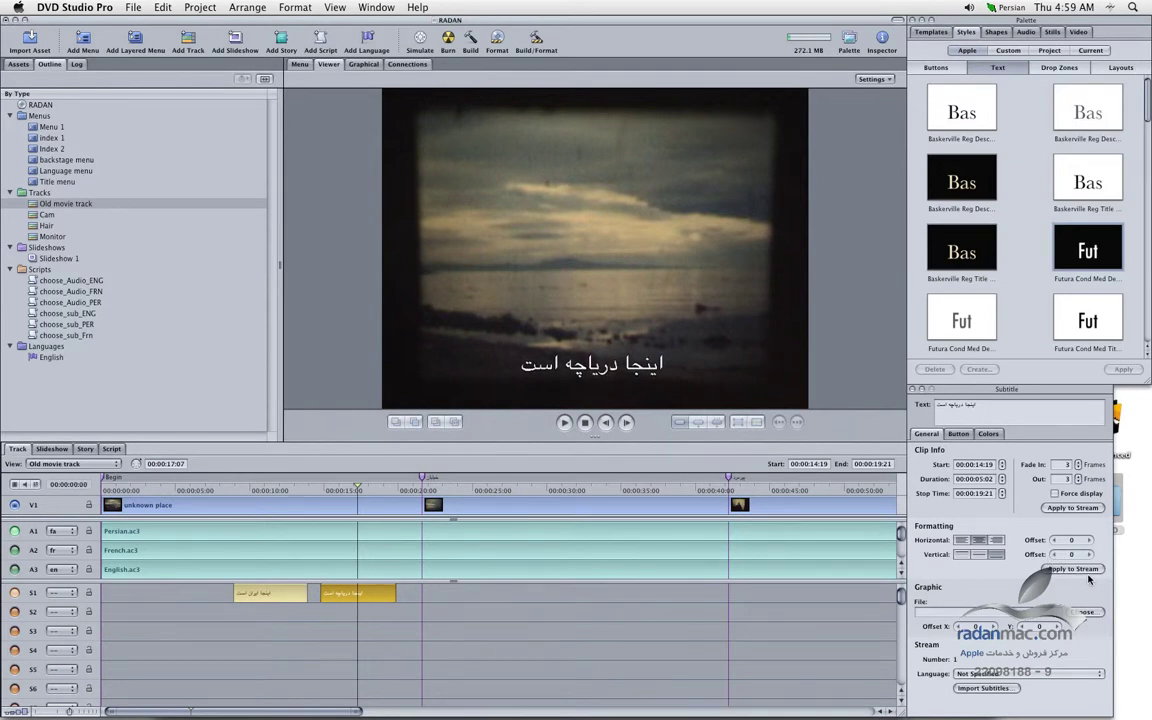
{"action": "left_click", "coordinate": [958, 433]}
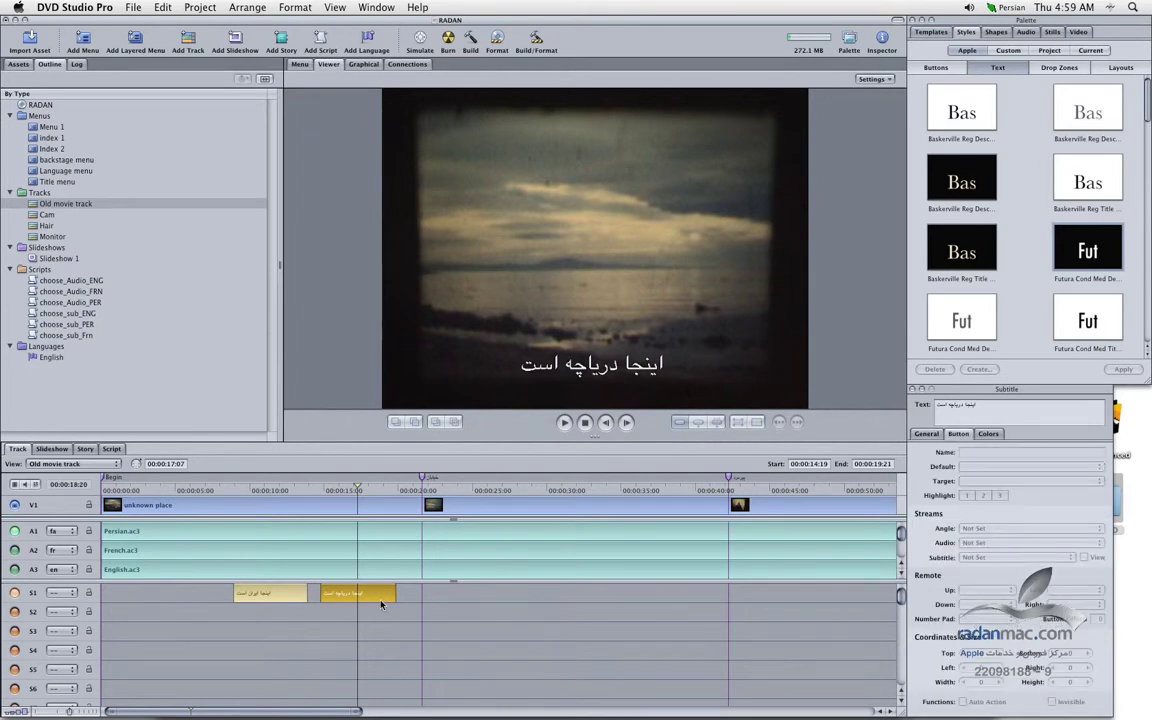
{"action": "left_click", "coordinate": [926, 434]}
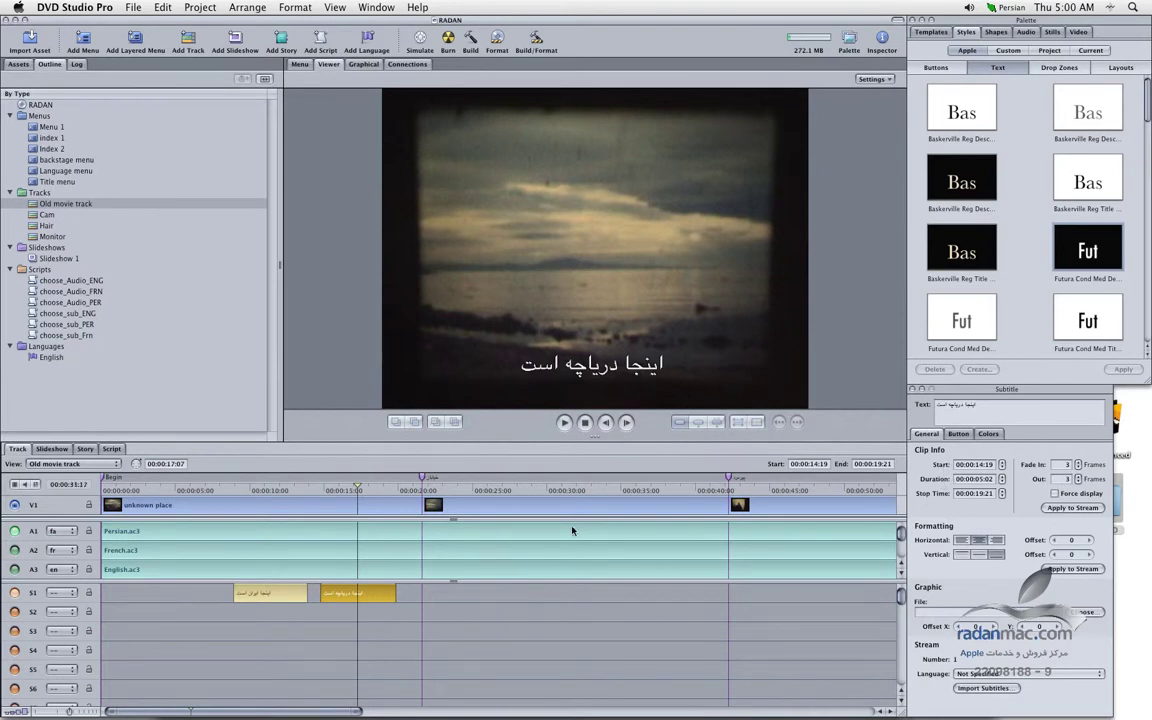
{"action": "right_click", "coordinate": [500, 592]}
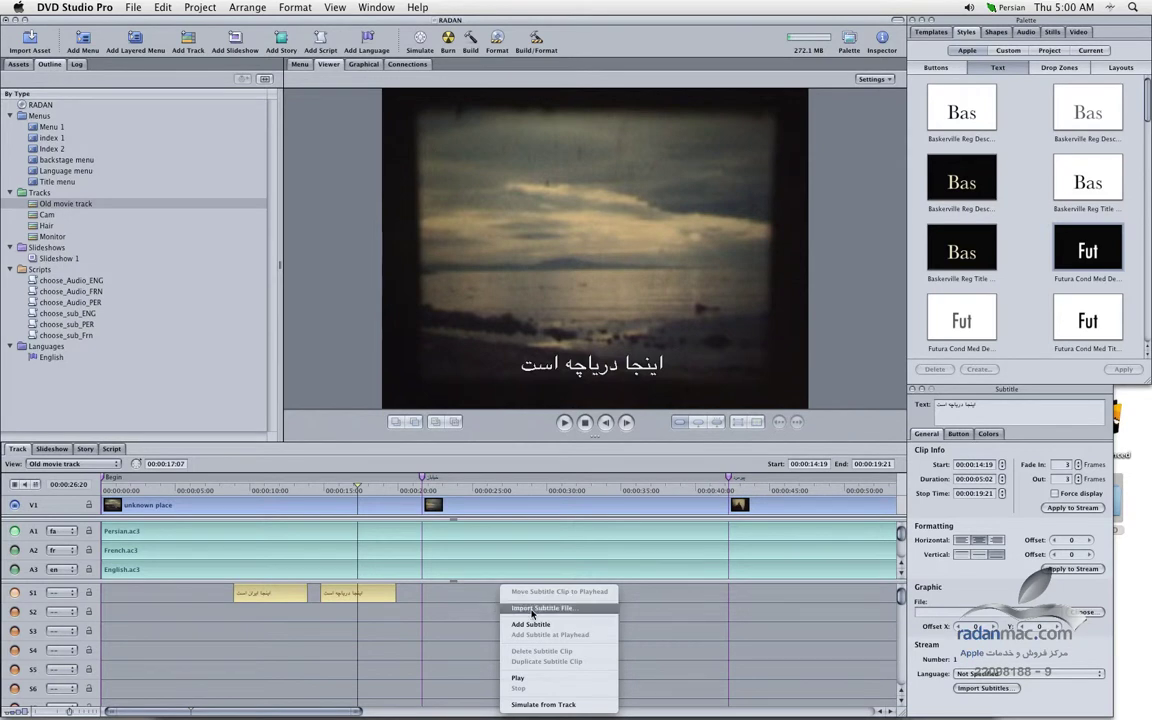
{"action": "left_click", "coordinate": [655, 594]}
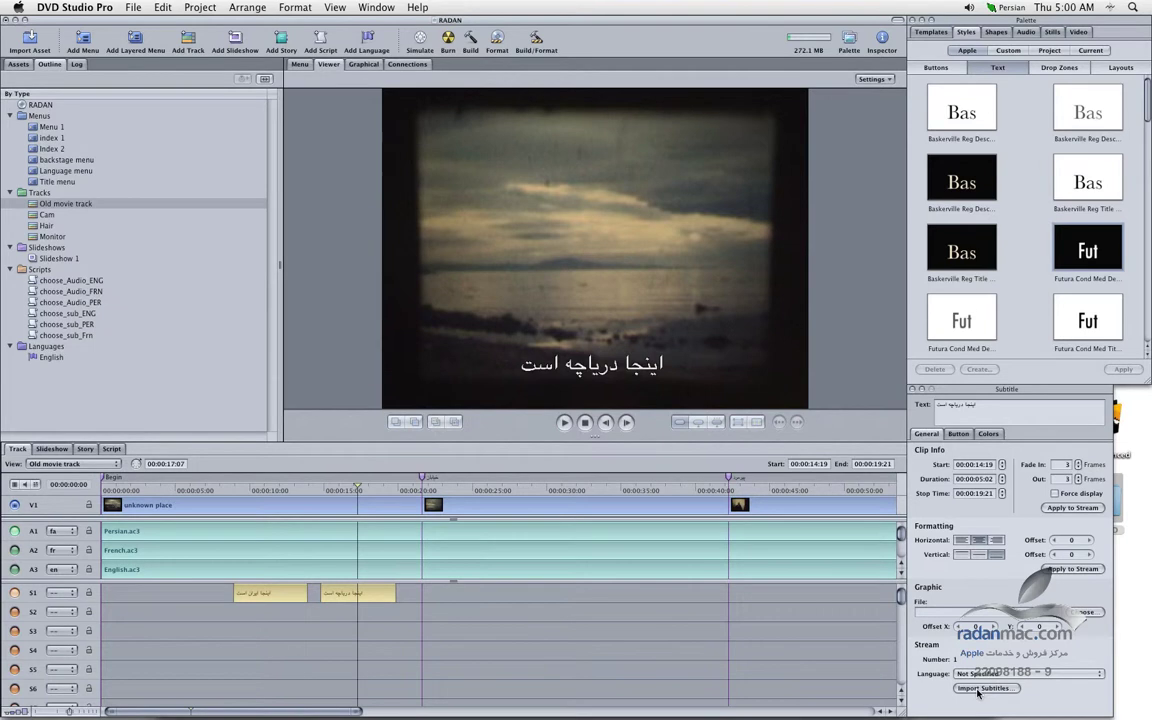
Set the language of subtitle stream S1 to Persian and place the playhead at 00:00:11:14 on the first subtitle.
{"action": "left_click", "coordinate": [66, 593]}
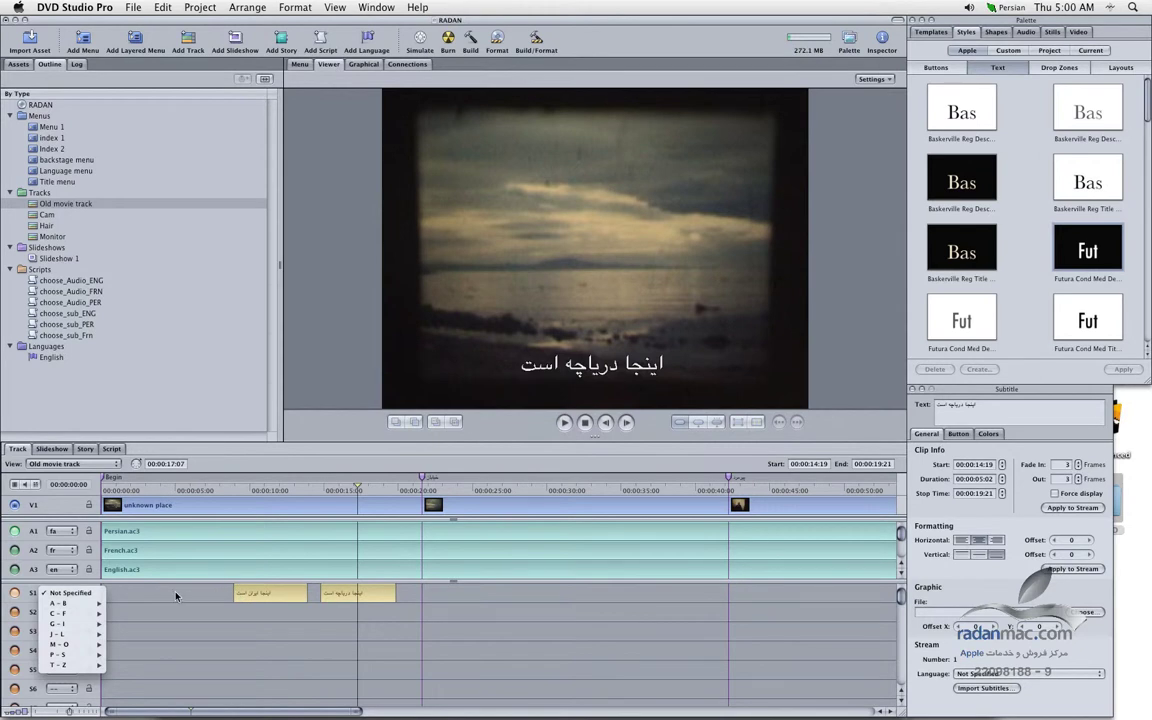
{"action": "mouse_move", "coordinate": [73, 617]}
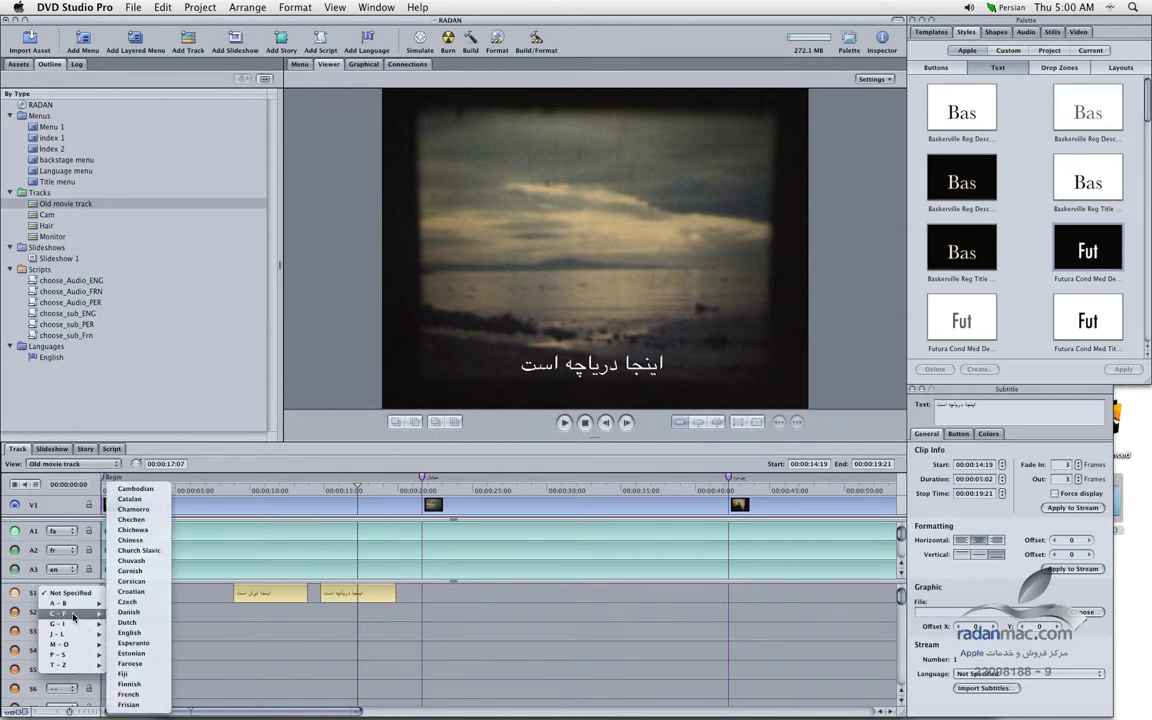
{"action": "mouse_move", "coordinate": [60, 654]}
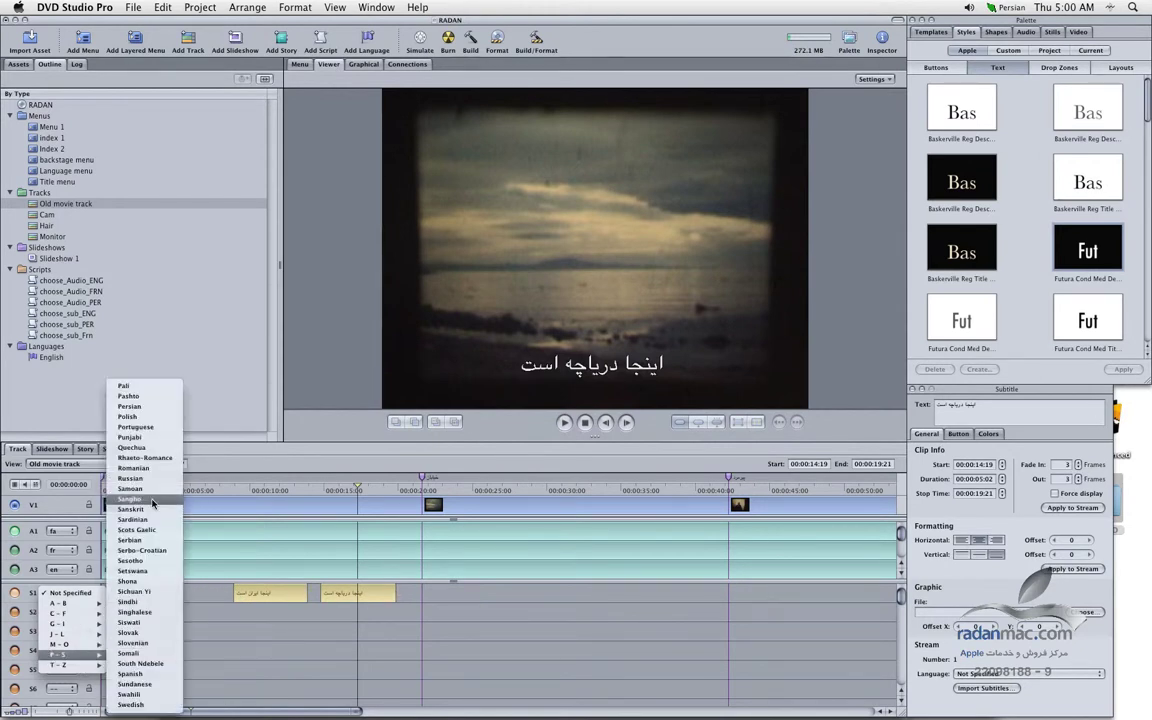
{"action": "left_click", "coordinate": [130, 406]}
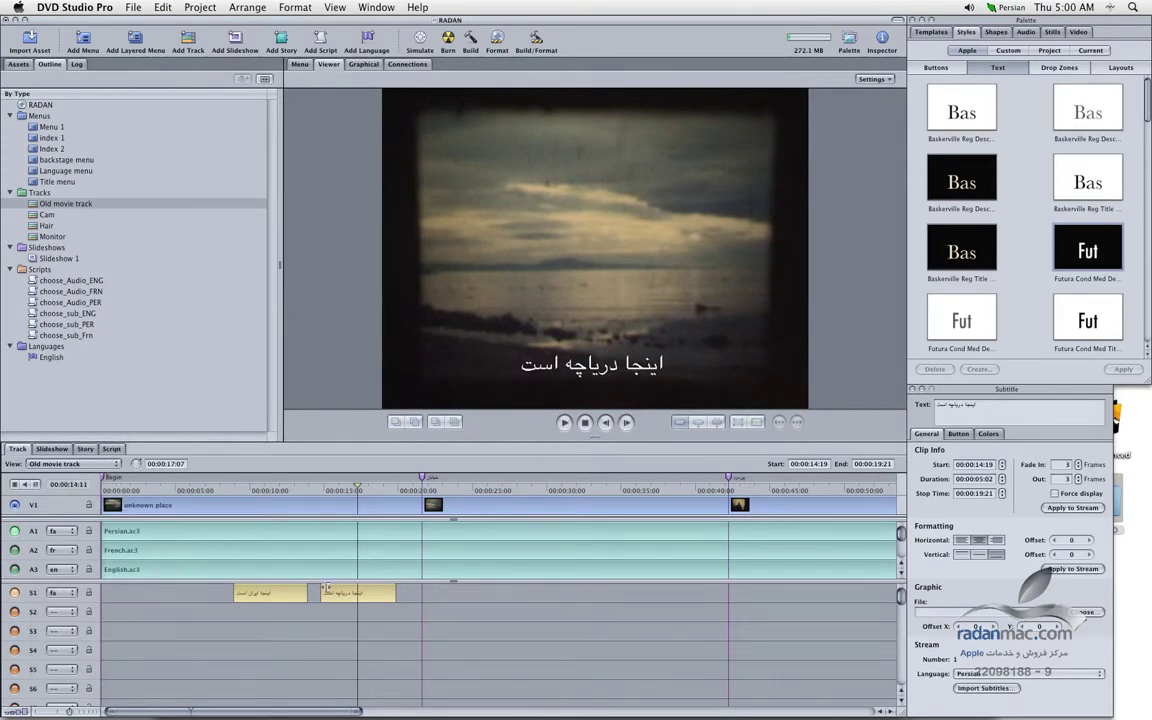
{"action": "left_click", "coordinate": [273, 488]}
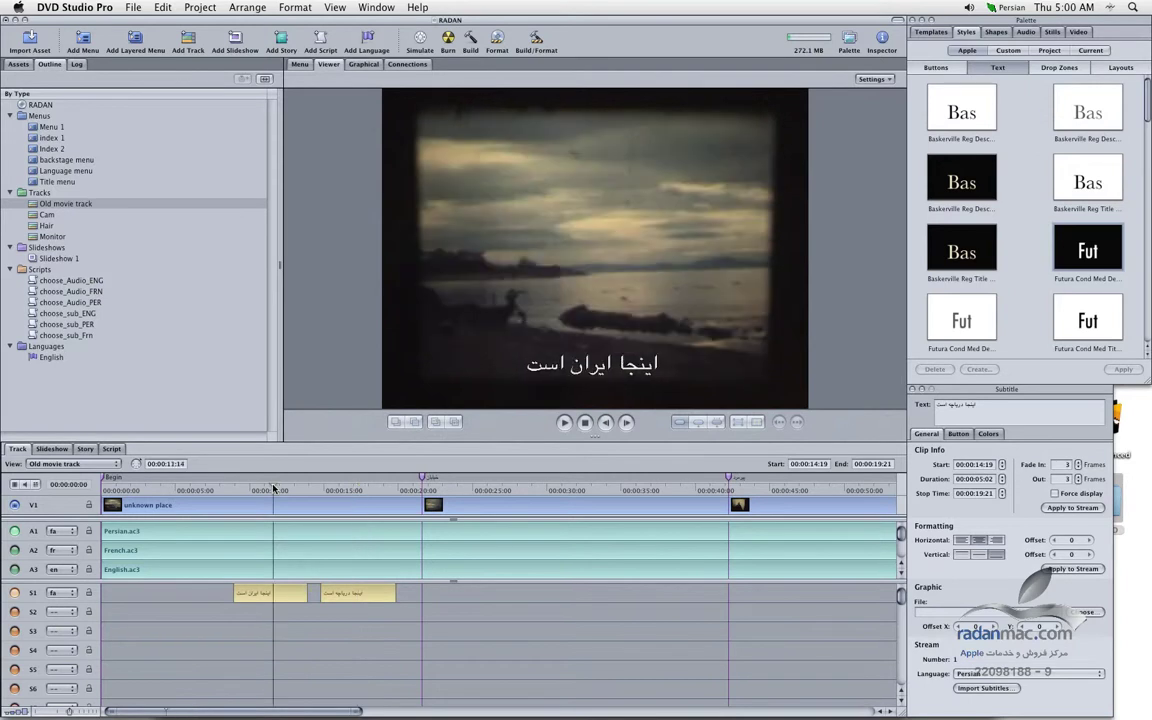
Set the language of subtitle stream S2 to French and of stream S3 to English.
{"action": "left_click", "coordinate": [70, 612]}
{"action": "mouse_move", "coordinate": [70, 632]}
{"action": "left_click", "coordinate": [148, 694]}
{"action": "left_click", "coordinate": [60, 631]}
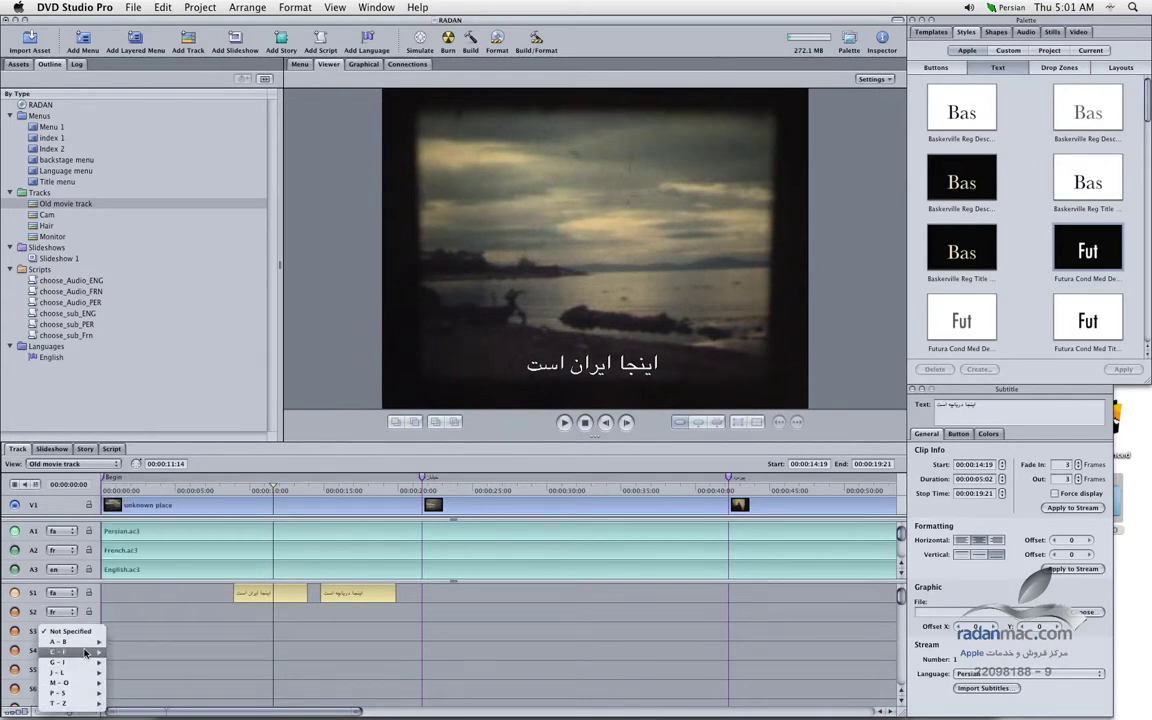
{"action": "mouse_move", "coordinate": [85, 652]}
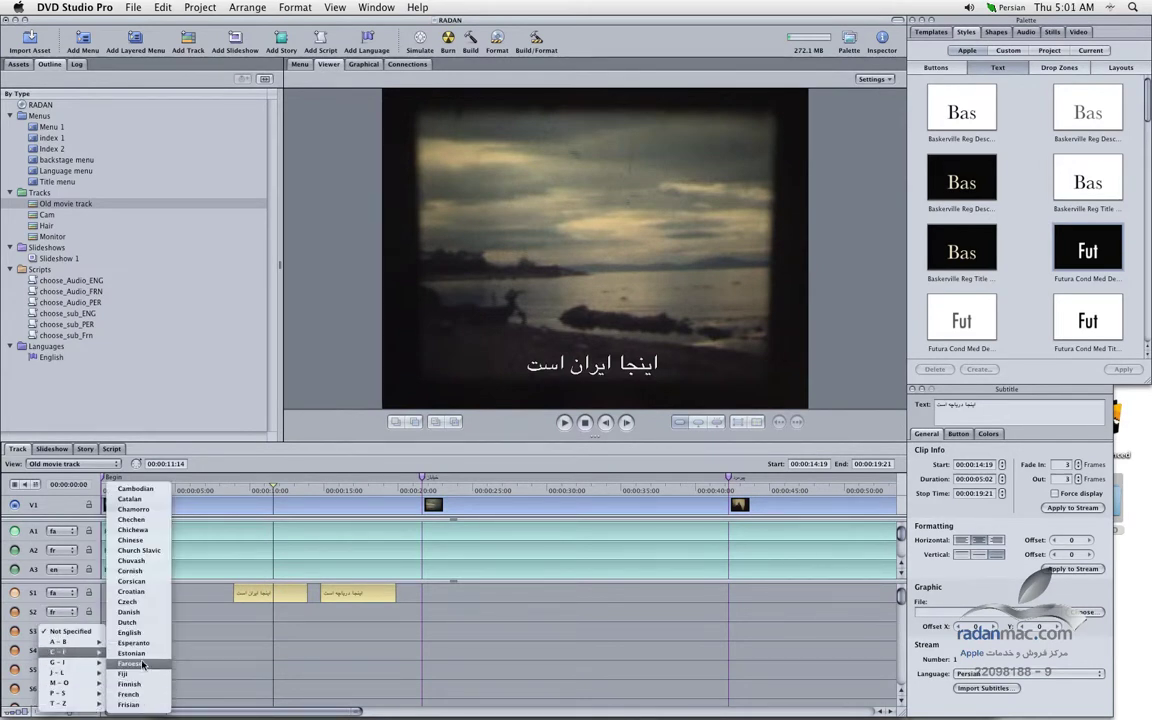
{"action": "left_click", "coordinate": [129, 632]}
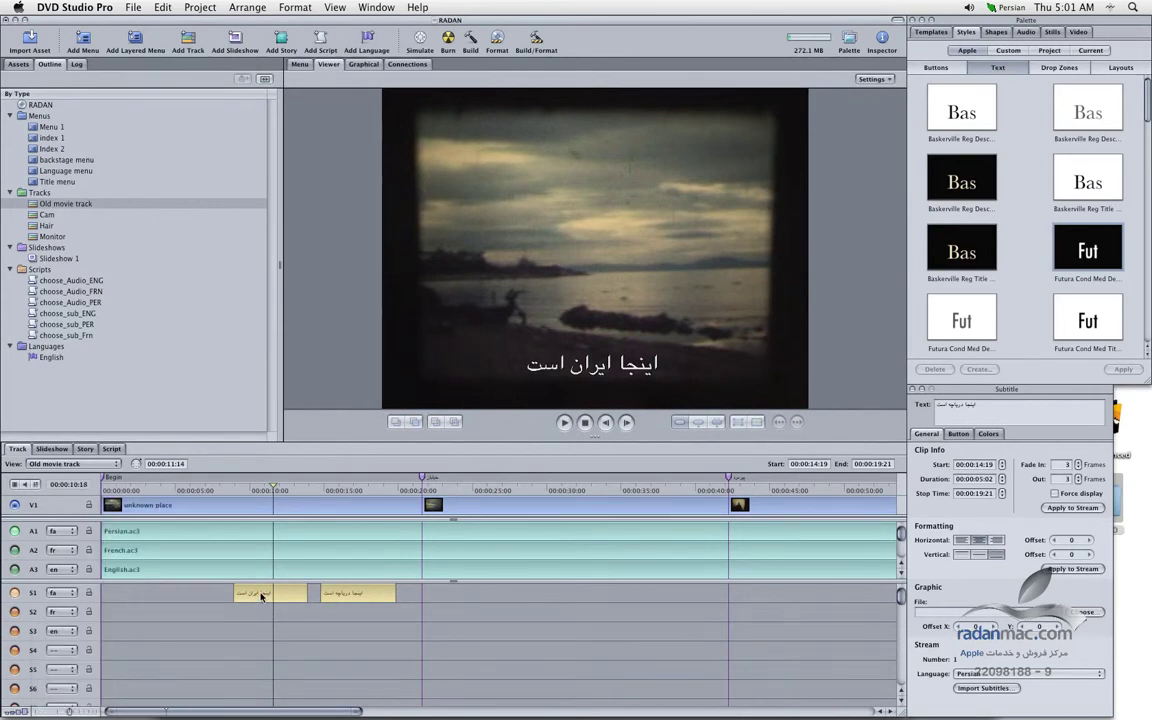
Make S2 the subtitle stream shown in the viewer.
{"action": "left_click", "coordinate": [261, 596]}
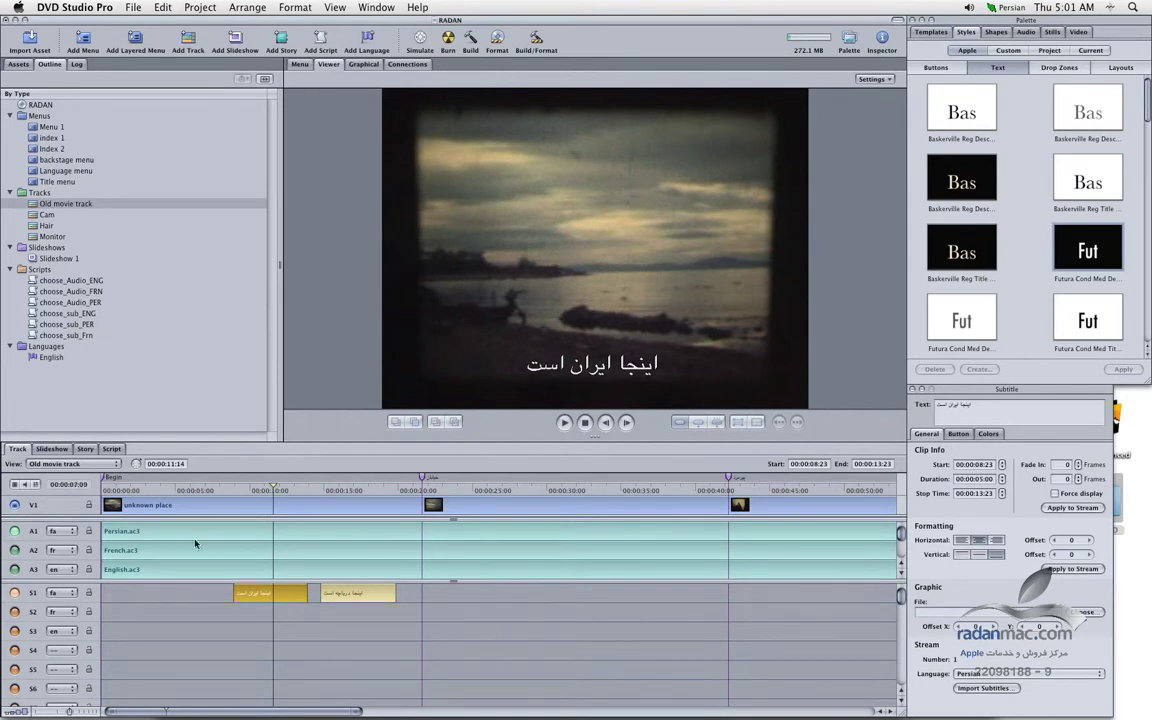
{"action": "left_click", "coordinate": [164, 622]}
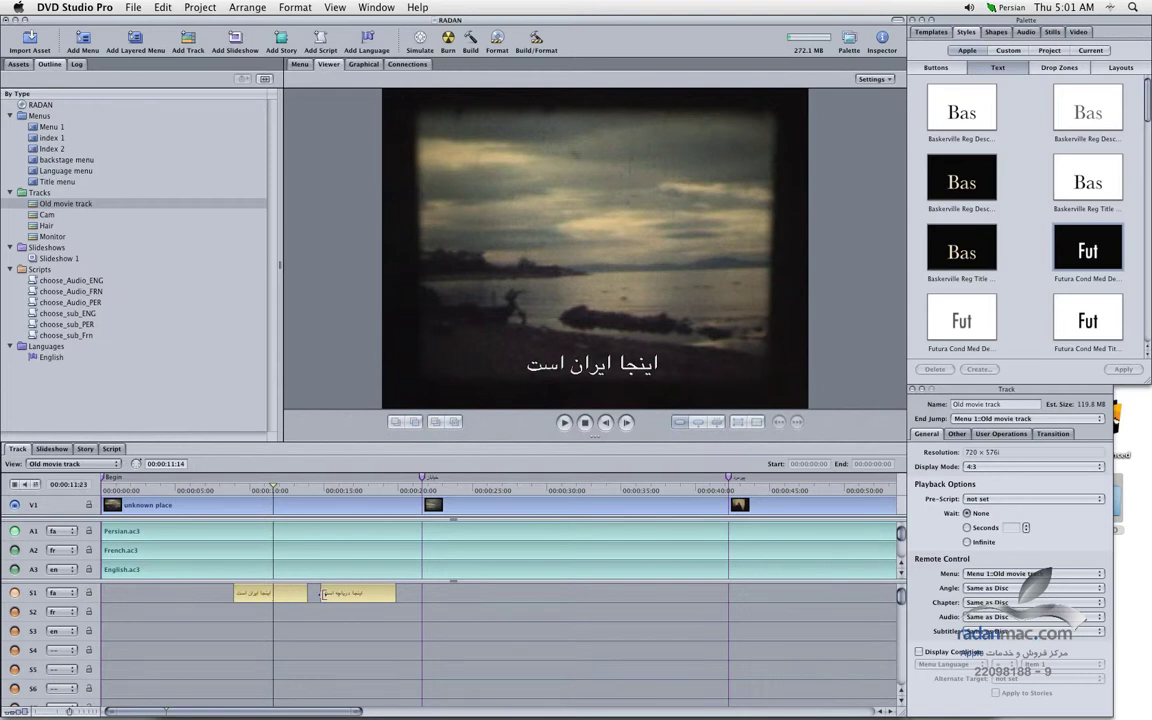
{"action": "left_click", "coordinate": [15, 612]}
{"action": "right_click", "coordinate": [285, 614]}
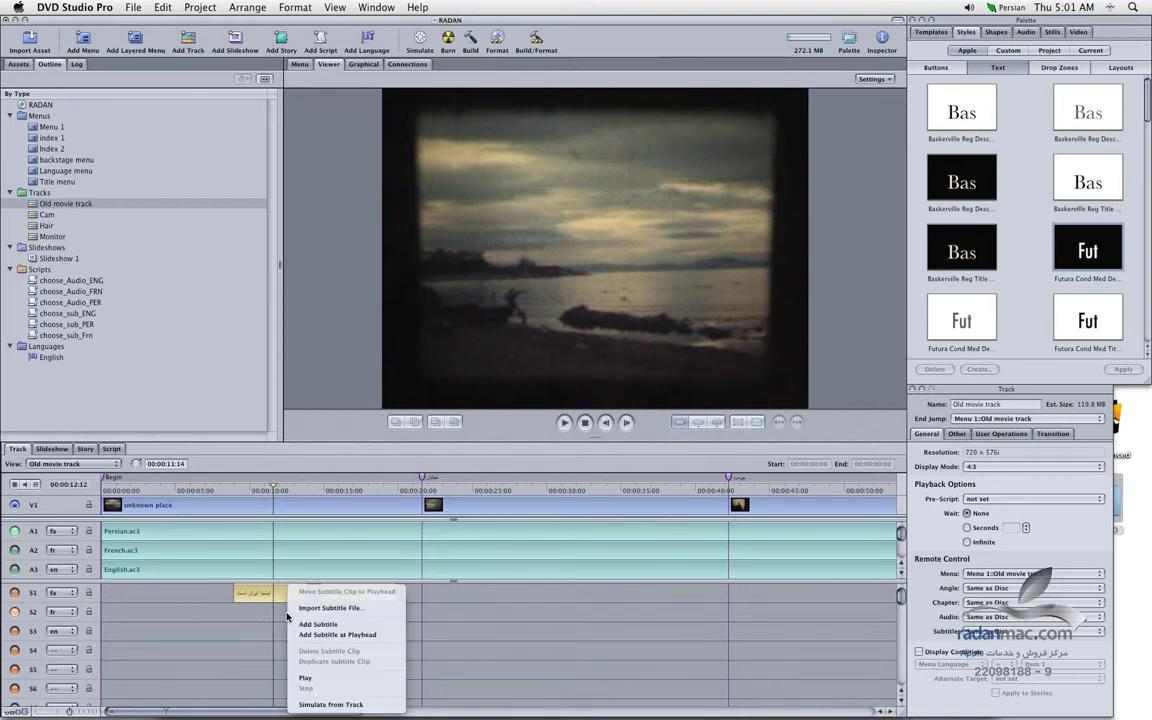
Duplicate the first S1 subtitle and move the copy onto S2 so it starts at 00:00:08:22.
{"action": "left_click", "coordinate": [265, 593]}
{"action": "left_click", "coordinate": [266, 594]}
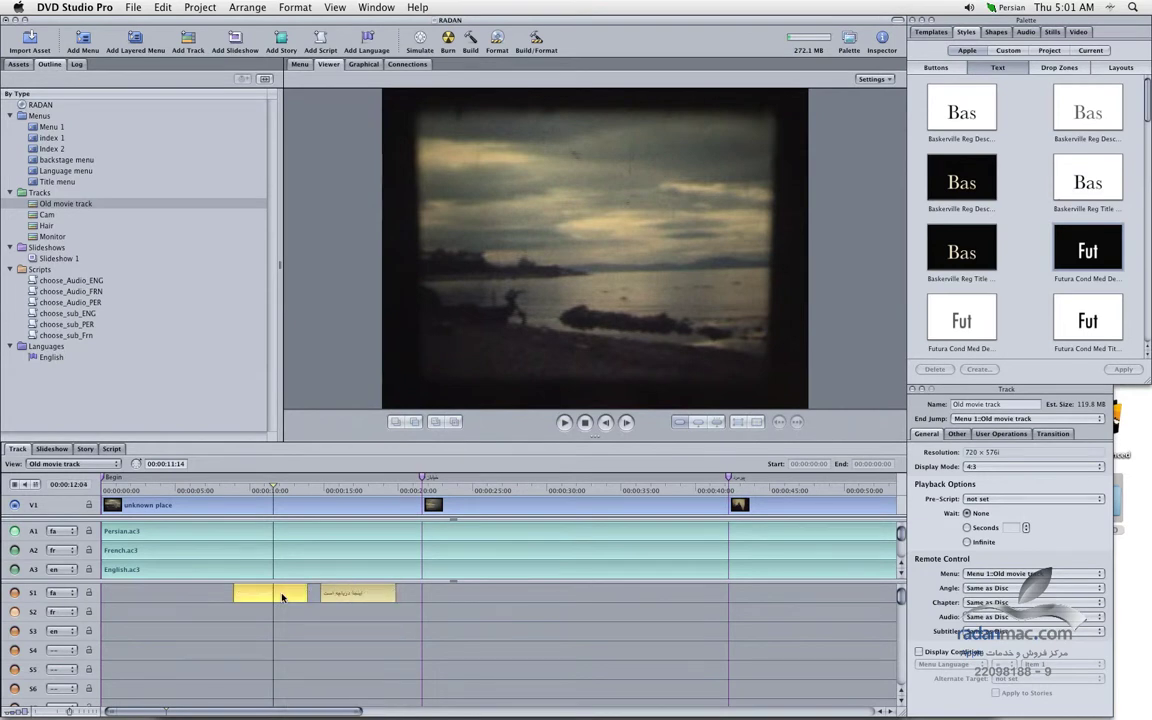
{"action": "left_click", "coordinate": [160, 8]}
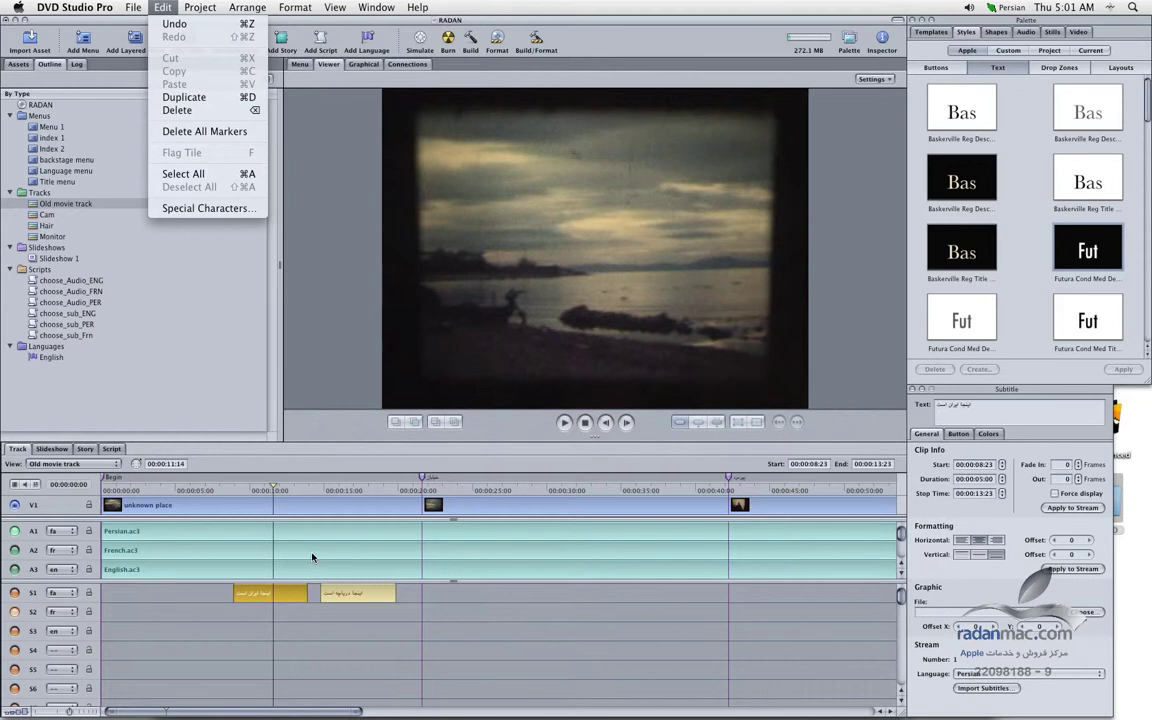
{"action": "key", "text": "super+d"}
{"action": "left_click_drag", "start_coordinate": [423, 596], "coordinate": [262, 615]}
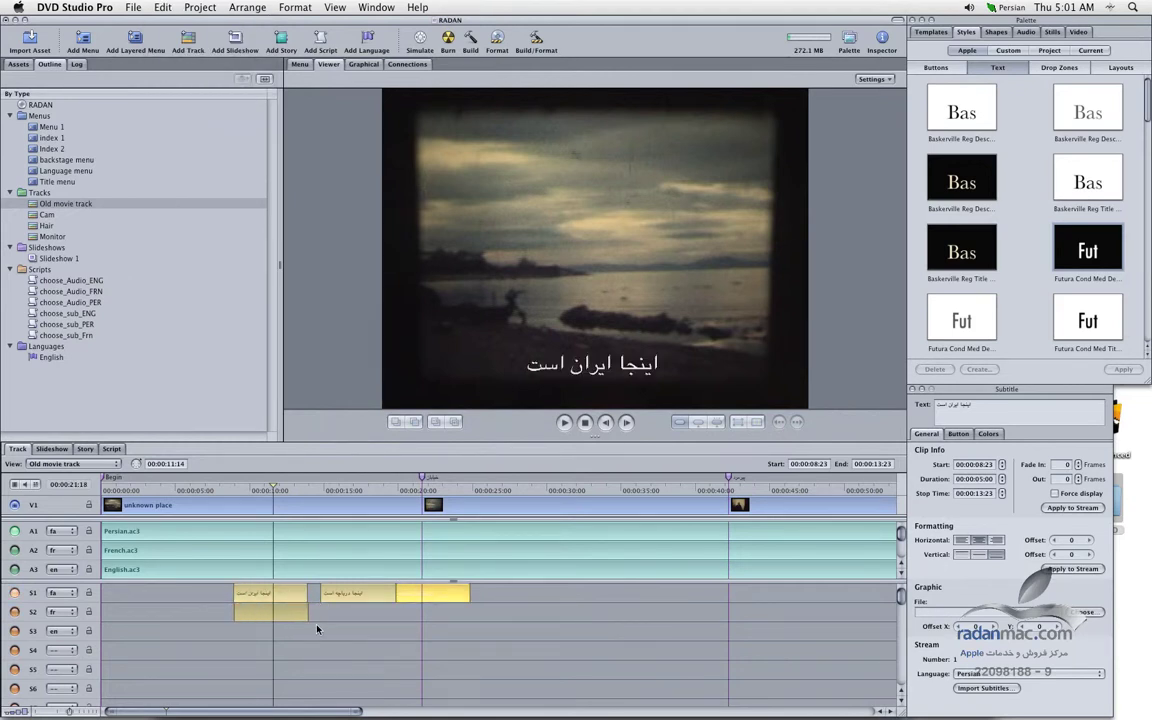
{"action": "left_click", "coordinate": [292, 621]}
{"action": "left_click", "coordinate": [291, 621]}
{"action": "left_click", "coordinate": [290, 621]}
{"action": "left_click_drag", "start_coordinate": [294, 620], "coordinate": [290, 619]}
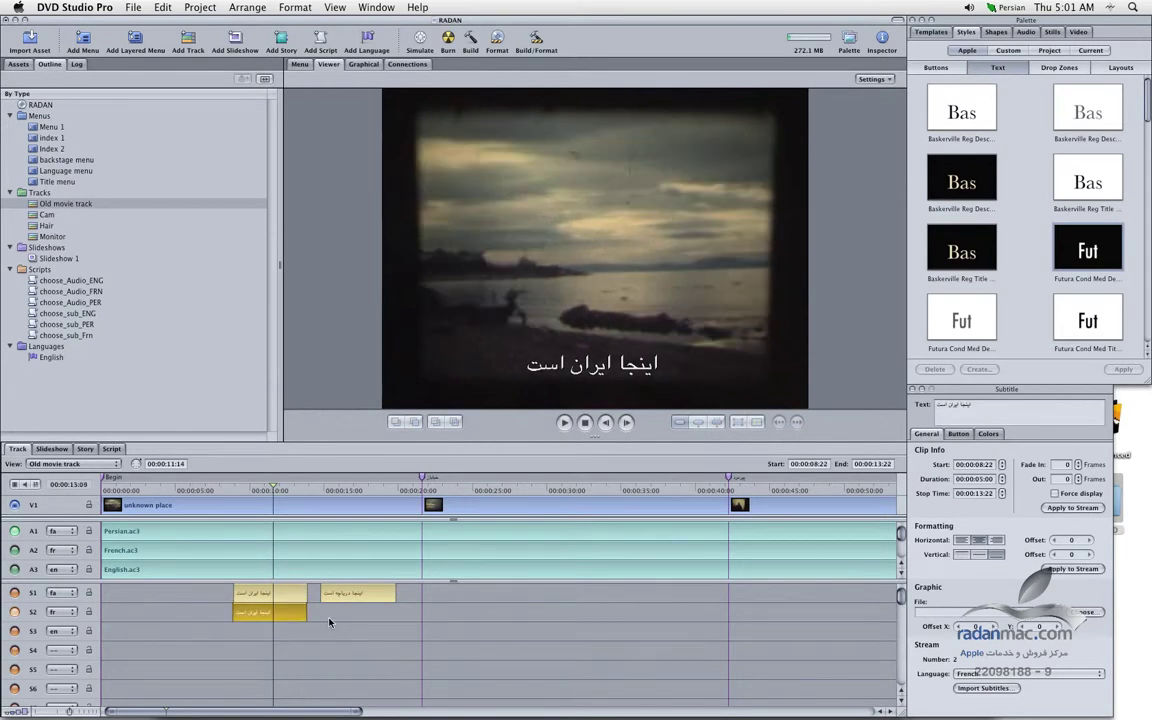
{"action": "left_click", "coordinate": [319, 612]}
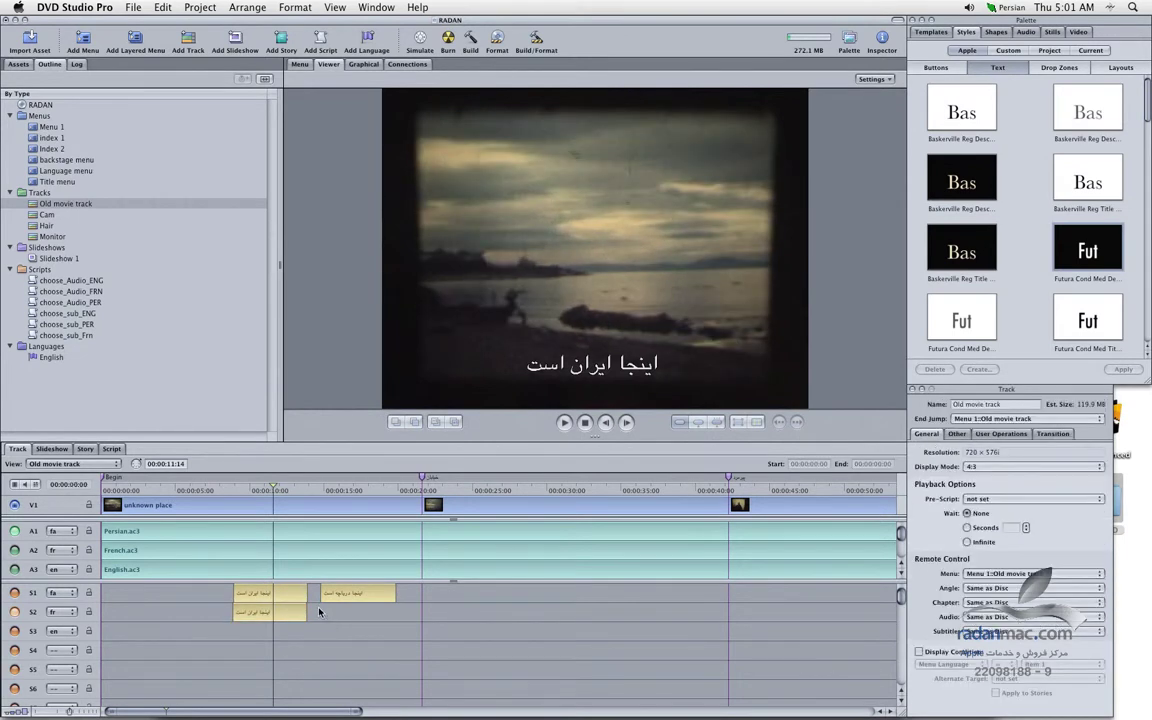
Duplicate the S2 subtitle and move the copy directly below it onto S3, starting at 00:00:08:22.
{"action": "left_click", "coordinate": [341, 490]}
{"action": "mouse_move", "coordinate": [341, 487]}
{"action": "left_mouse_down"}
{"action": "mouse_move", "coordinate": [399, 487]}
{"action": "mouse_move", "coordinate": [348, 487]}
{"action": "left_mouse_up"}
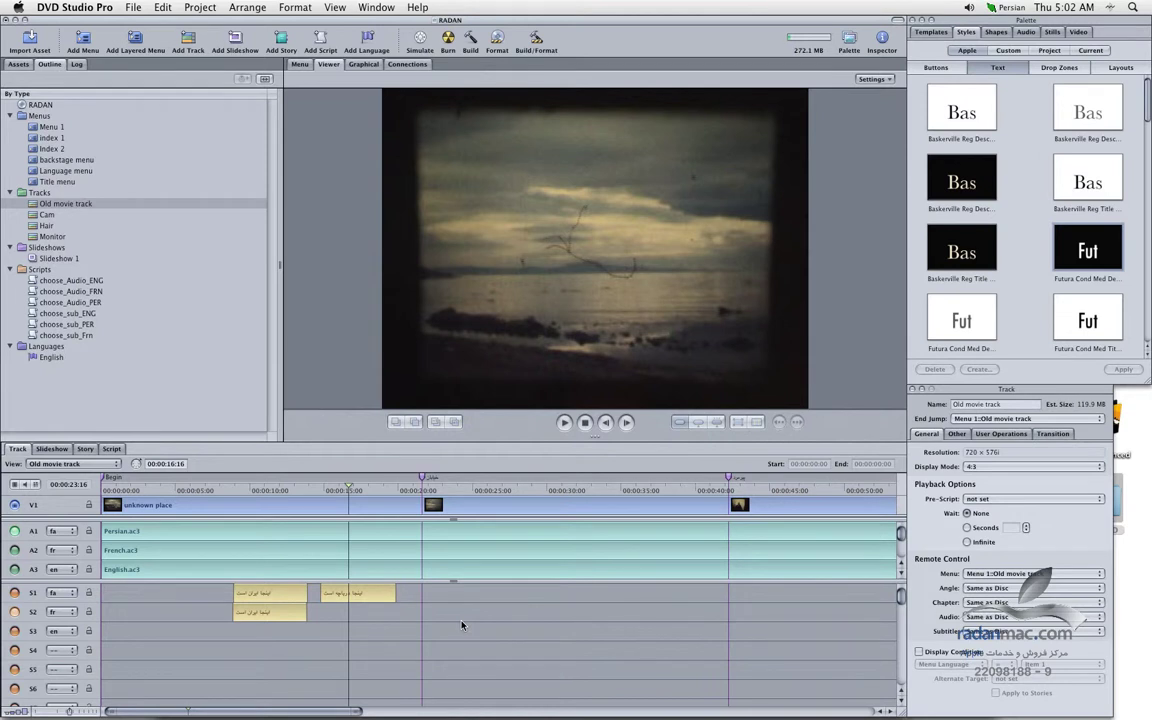
{"action": "left_click", "coordinate": [275, 612]}
{"action": "key", "text": "super+d"}
{"action": "left_click_drag", "start_coordinate": [339, 617], "coordinate": [270, 633]}
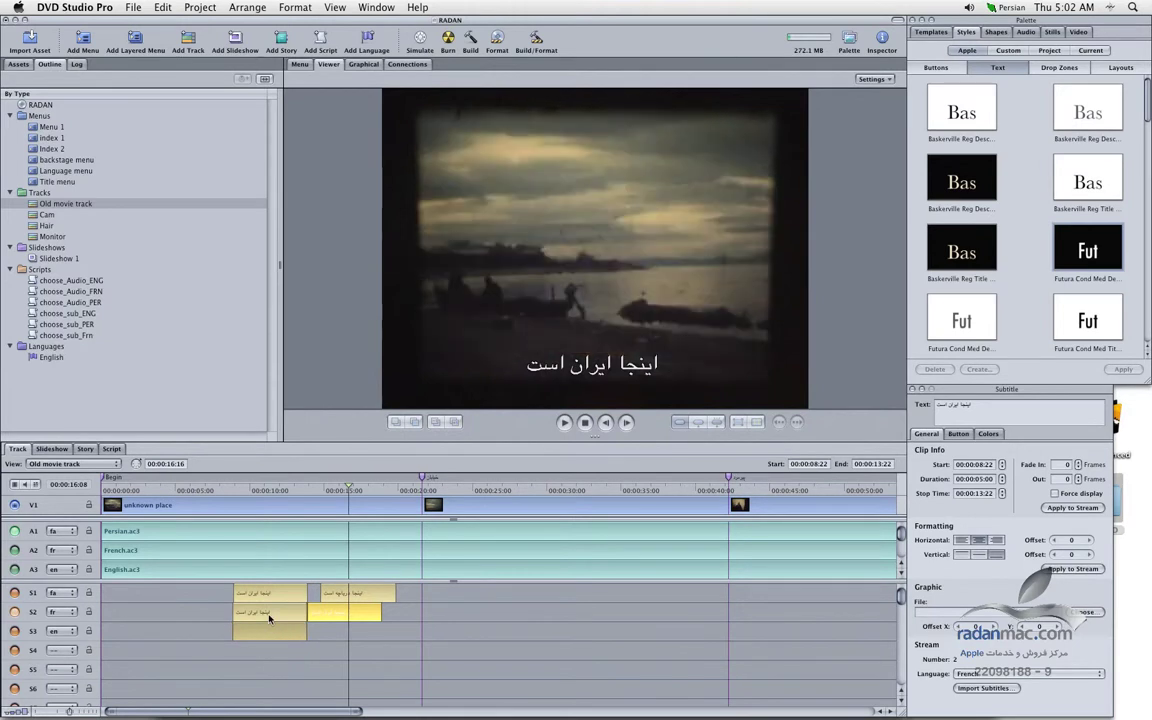
Switch the keyboard input to U.S. and replace the S2 subtitle's text with "This is Iran".
{"action": "double_click", "coordinate": [268, 618]}
{"action": "left_click", "coordinate": [528, 332]}
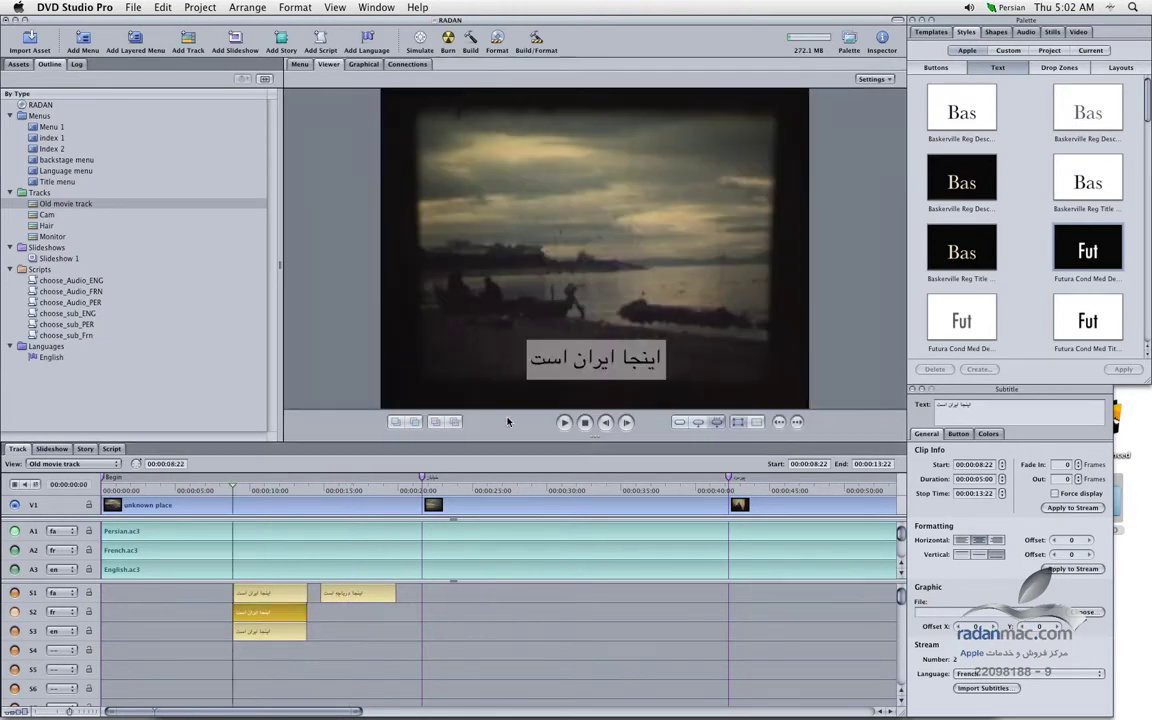
{"action": "left_click", "coordinate": [1005, 7]}
{"action": "left_click", "coordinate": [1005, 21]}
{"action": "triple_click", "coordinate": [599, 351]}
{"action": "type", "text": "This is"}
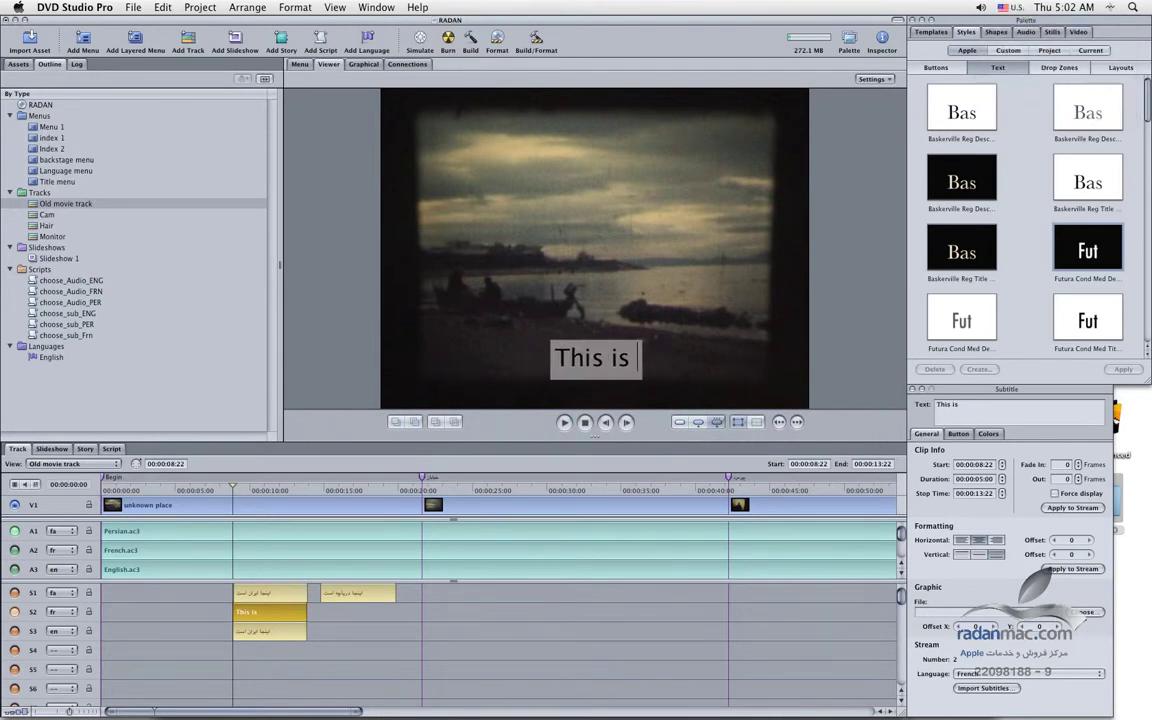
{"action": "type", "text": " Iran"}
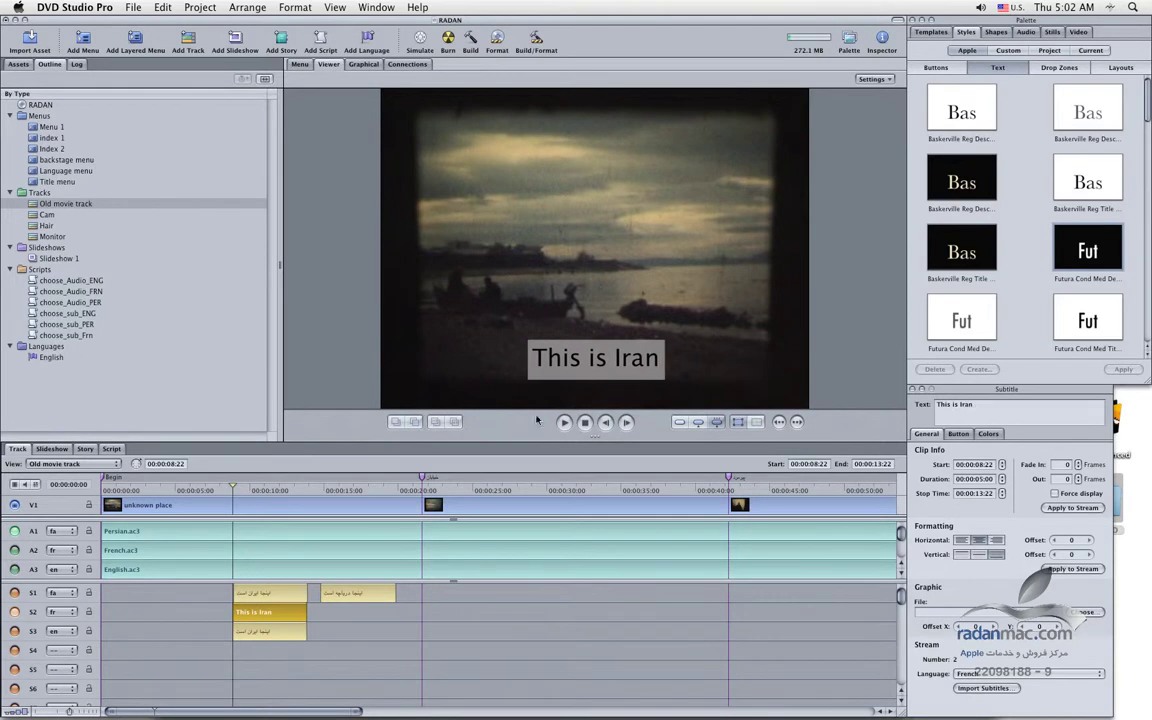
Replace the S3 subtitle's Persian text with "This is Iran".
{"action": "left_click", "coordinate": [267, 630]}
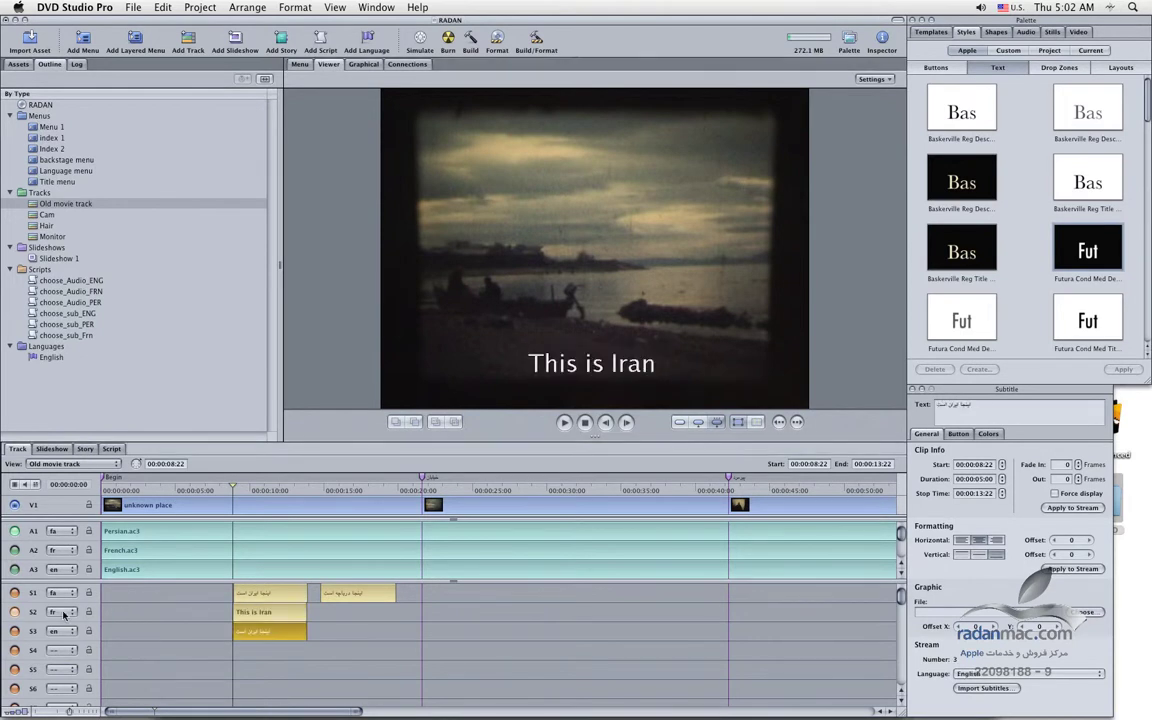
{"action": "left_click", "coordinate": [267, 621]}
{"action": "double_click", "coordinate": [271, 630]}
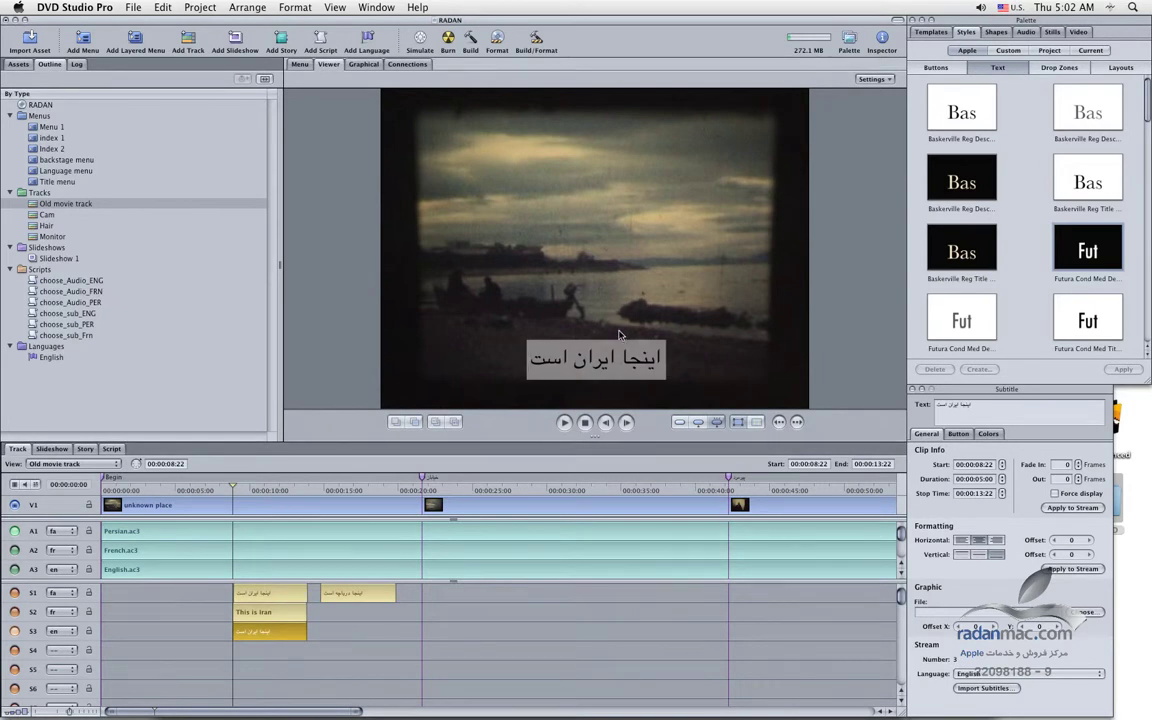
{"action": "triple_click", "coordinate": [605, 363]}
{"action": "type", "text": "th"}
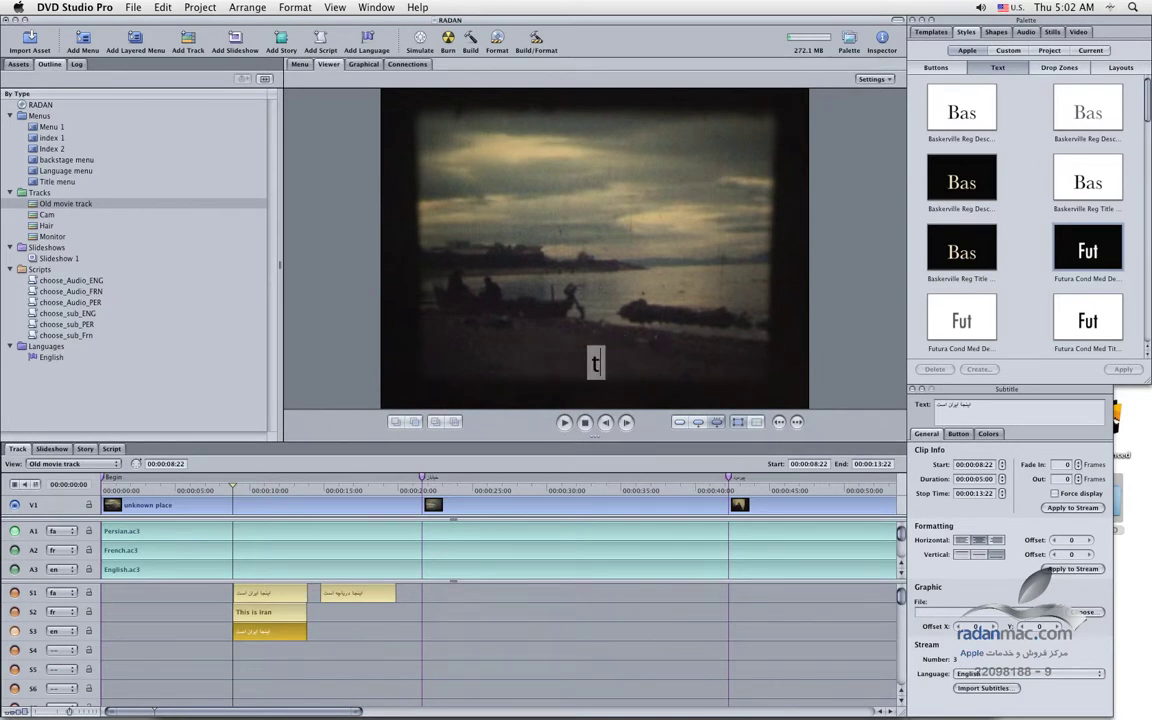
{"action": "type", "text": "Th"}
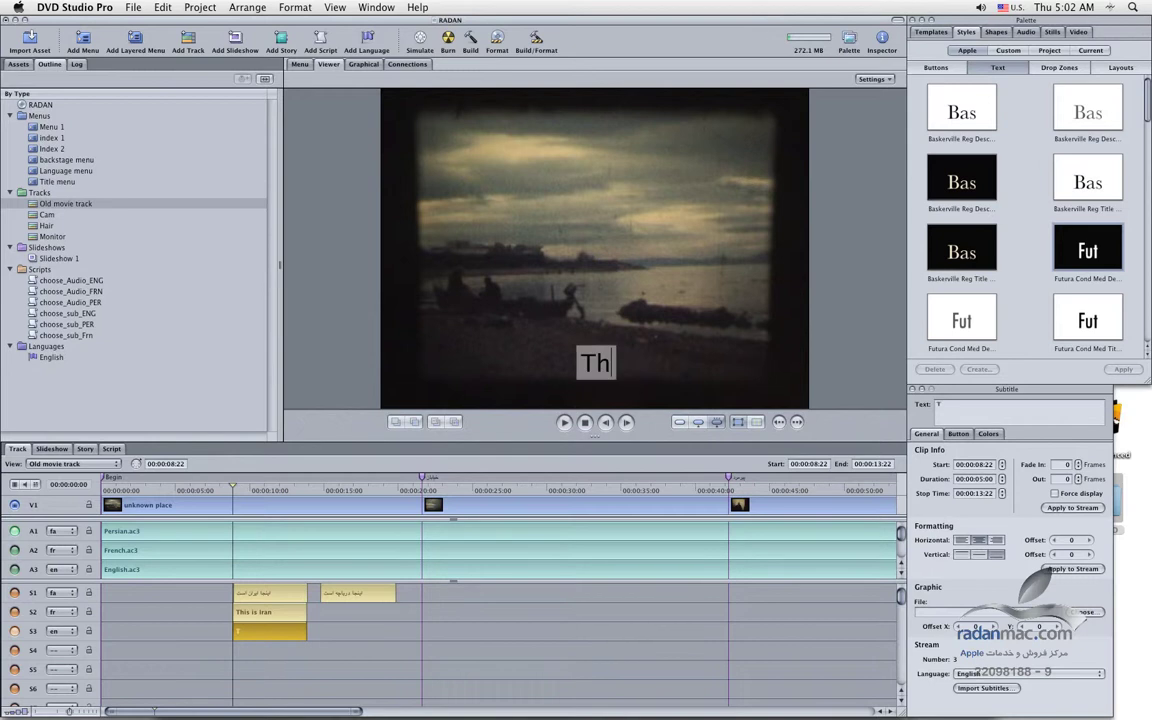
{"action": "type", "text": "is is Iran"}
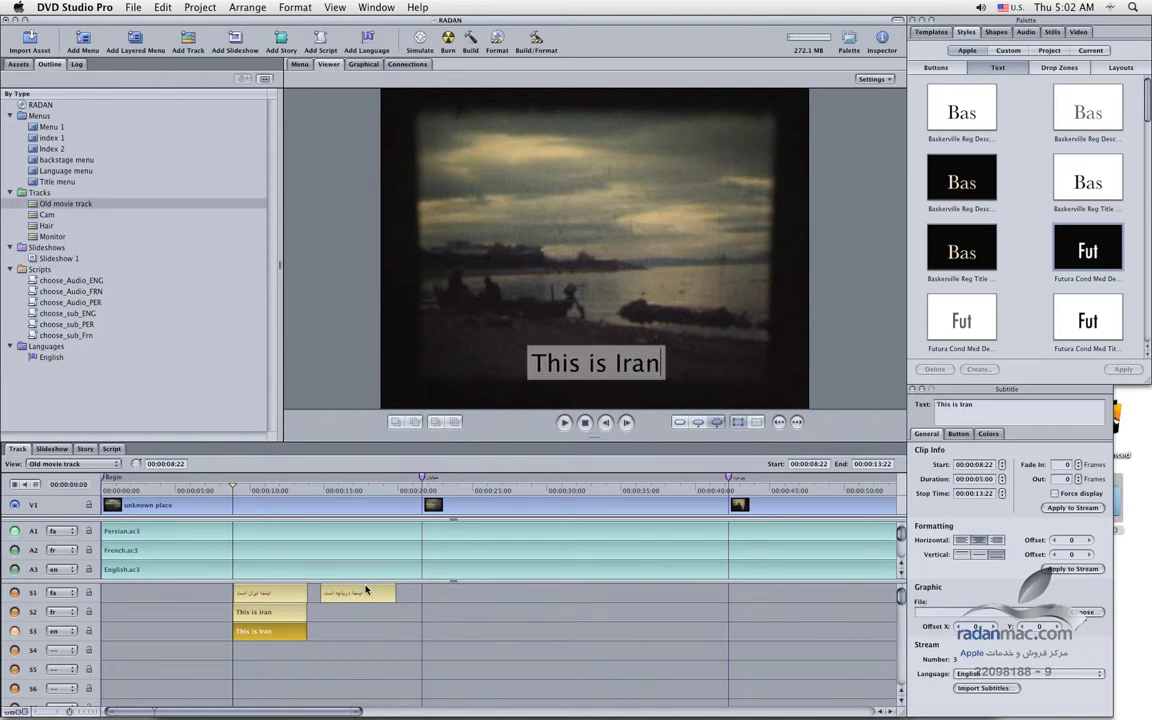
Preview the new English text in the viewer with the playhead at 00:00:09:12.
{"action": "left_click", "coordinate": [373, 628]}
{"action": "key", "text": "space"}
{"action": "left_click_drag", "start_coordinate": [273, 487], "coordinate": [242, 487]}
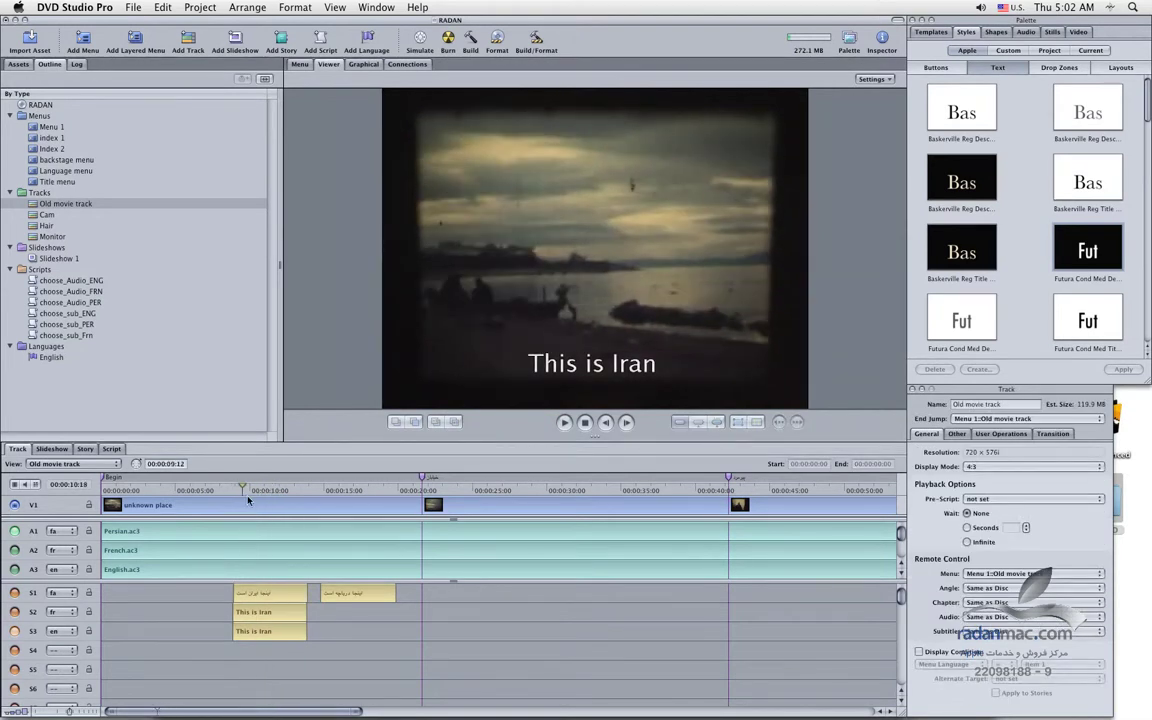
Change the French S2 subtitle's text to "Here is Iran" and save the project.
{"action": "left_click", "coordinate": [262, 612]}
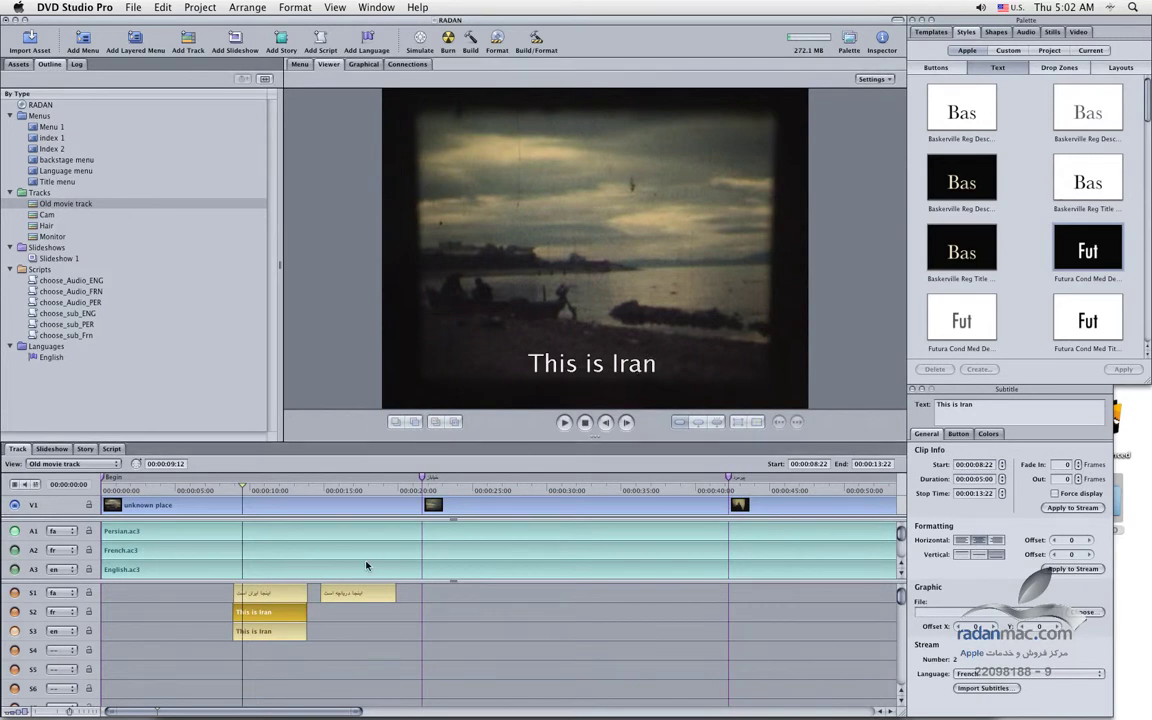
{"action": "double_click", "coordinate": [284, 612]}
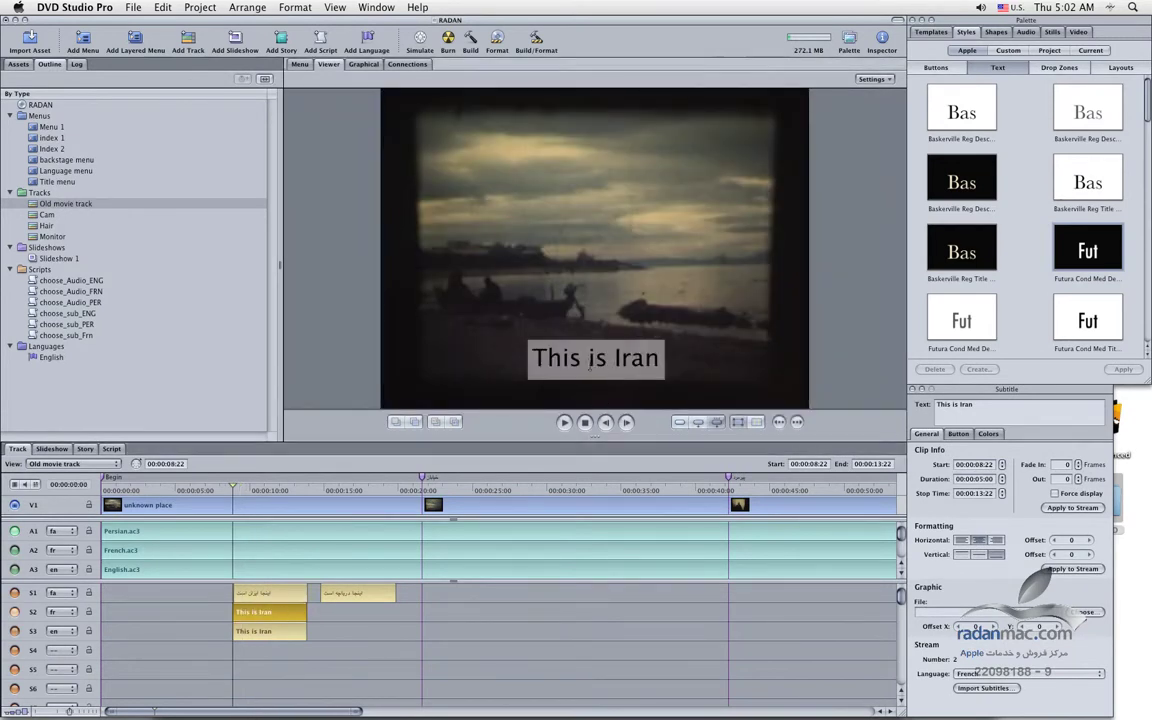
{"action": "left_click", "coordinate": [614, 357]}
{"action": "double_click", "coordinate": [599, 358]}
{"action": "key", "text": "BackSpace"}
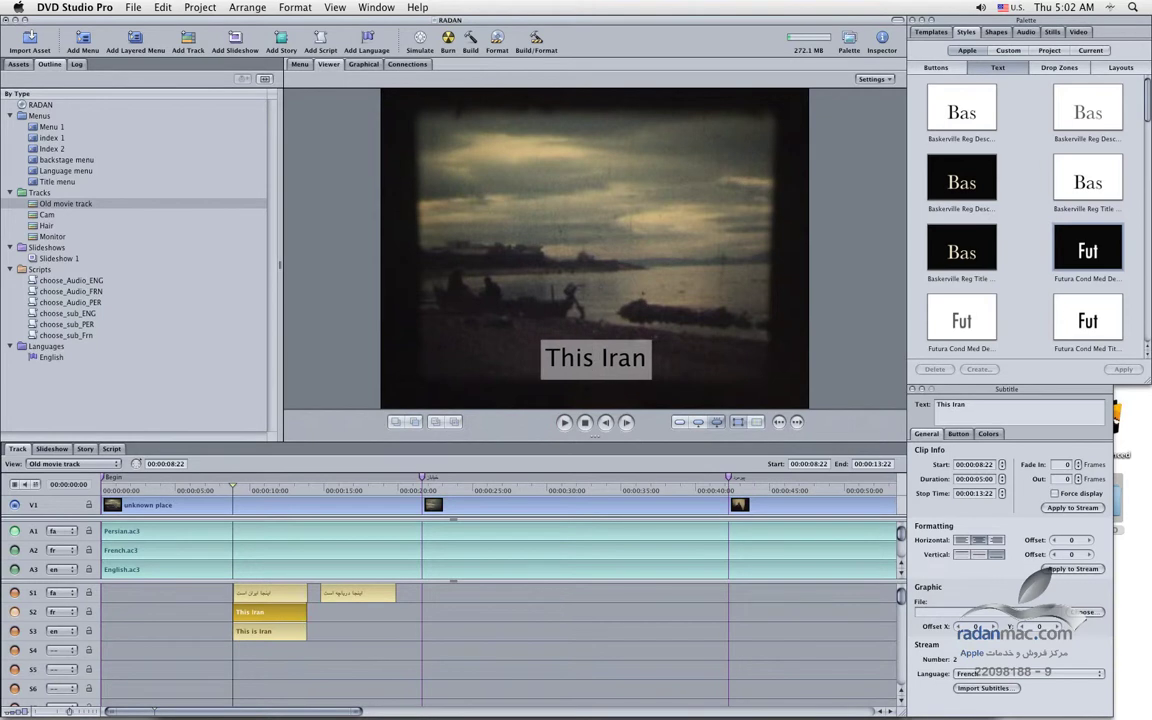
{"action": "key", "text": "BackSpace"}
{"action": "key", "text": "BackSpace"}
{"action": "key", "text": "BackSpace"}
{"action": "key", "text": "BackSpace"}
{"action": "type", "text": "He"}
{"action": "type", "text": "re is"}
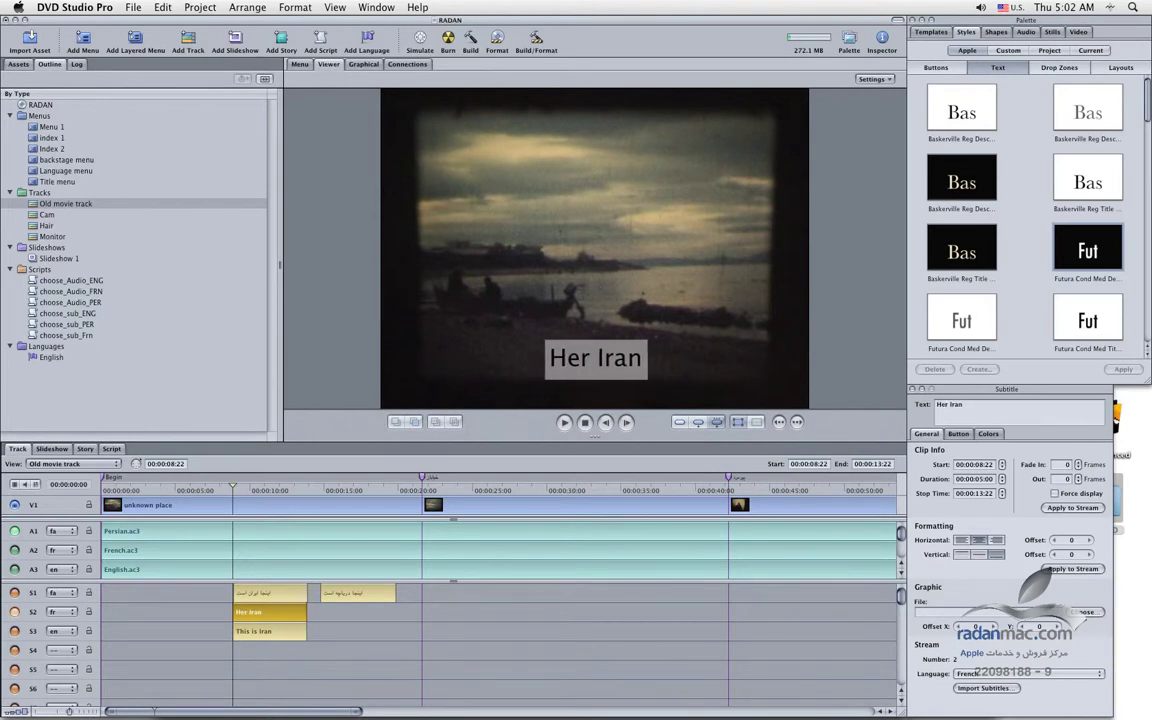
{"action": "key", "text": "BackSpace"}
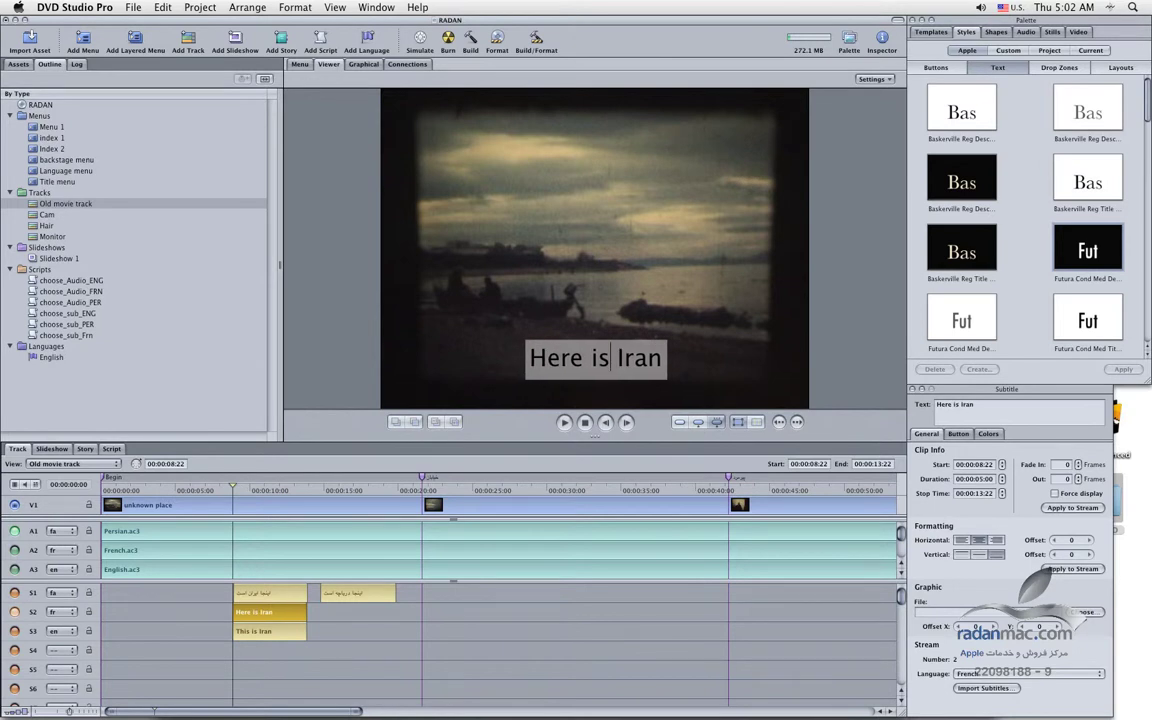
{"action": "left_click", "coordinate": [772, 396]}
{"action": "key", "text": "super+s"}
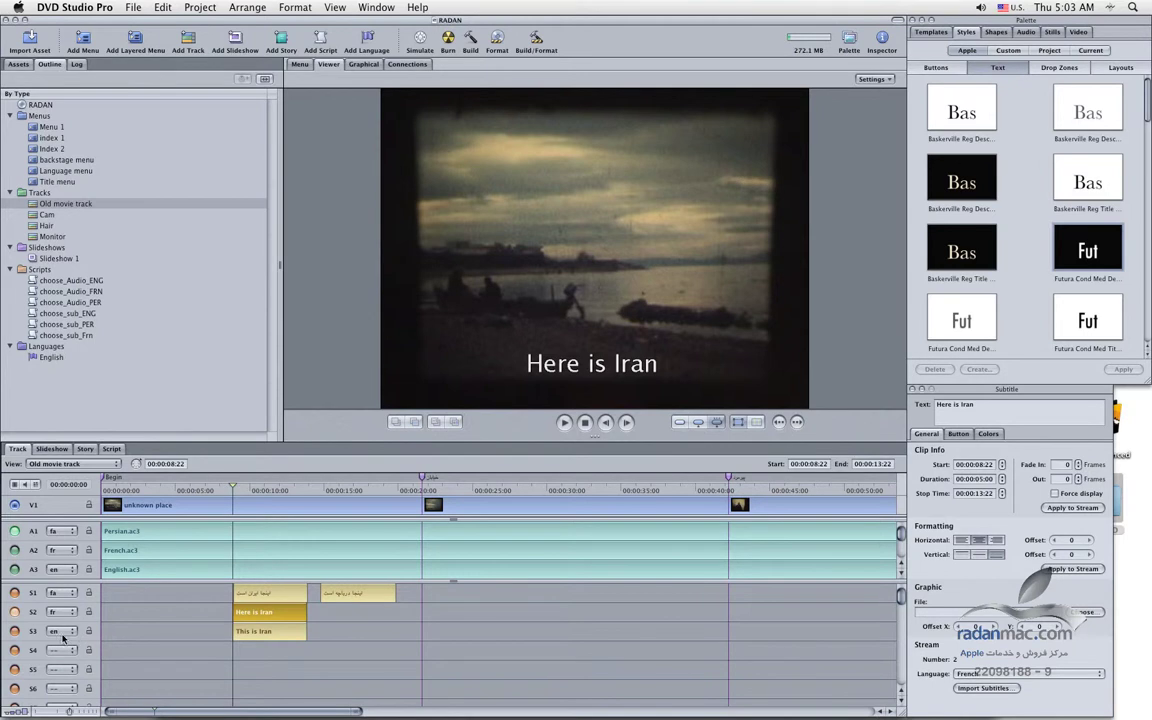
Preview the S3, S2 and S1 subtitle streams in the viewer, with the playhead at 00:00:09:24.
{"action": "left_click", "coordinate": [14, 631]}
{"action": "left_click", "coordinate": [14, 612]}
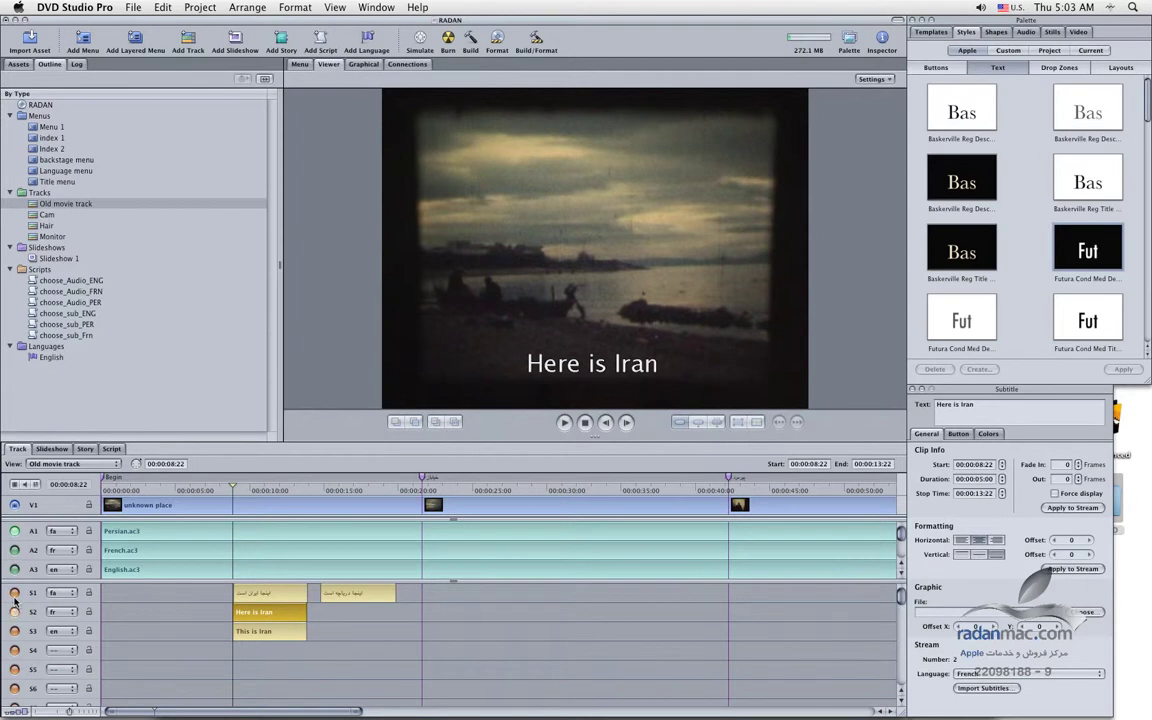
{"action": "left_click", "coordinate": [249, 489]}
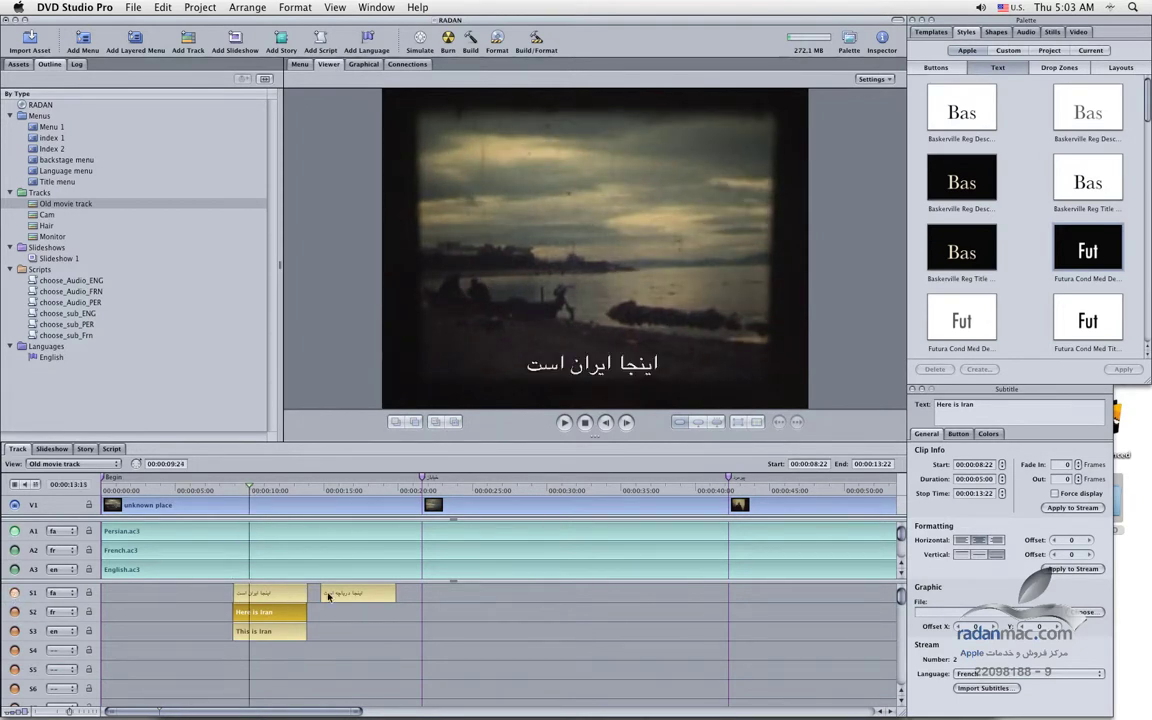
Delete the second Persian subtitle on S1, starting at 00:00:14:19, and save the project.
{"action": "key", "text": "super+s"}
{"action": "left_click", "coordinate": [373, 594]}
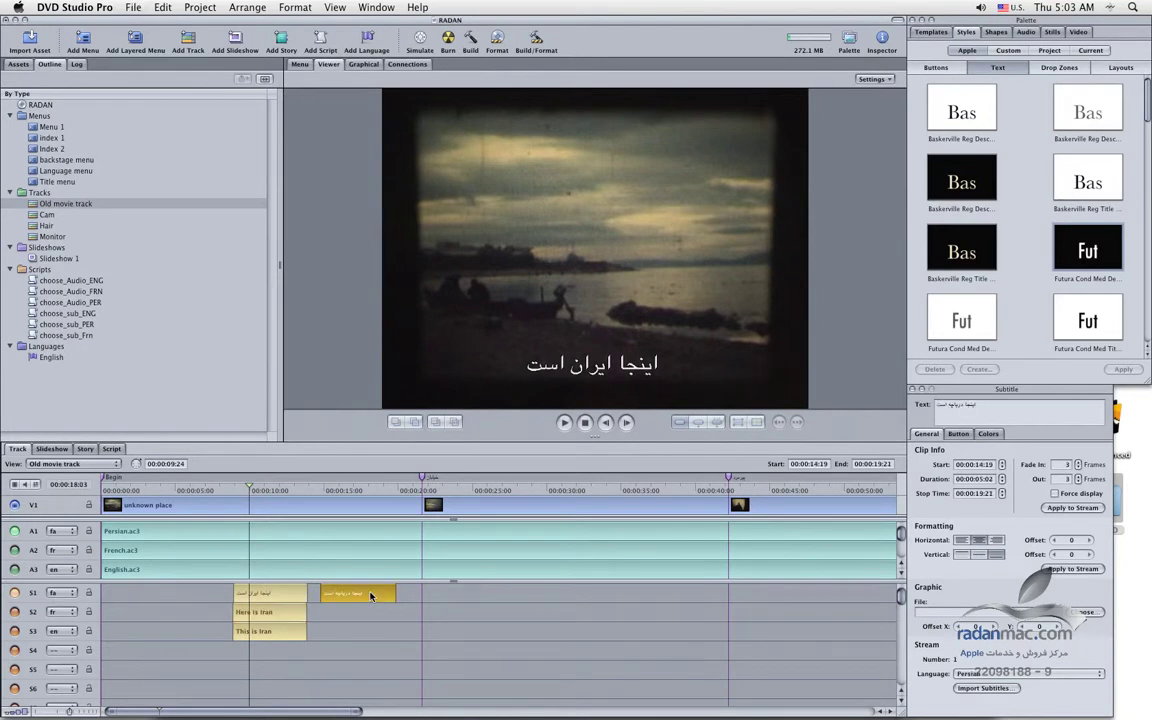
{"action": "key", "text": "Delete"}
{"action": "key", "text": "super+s"}
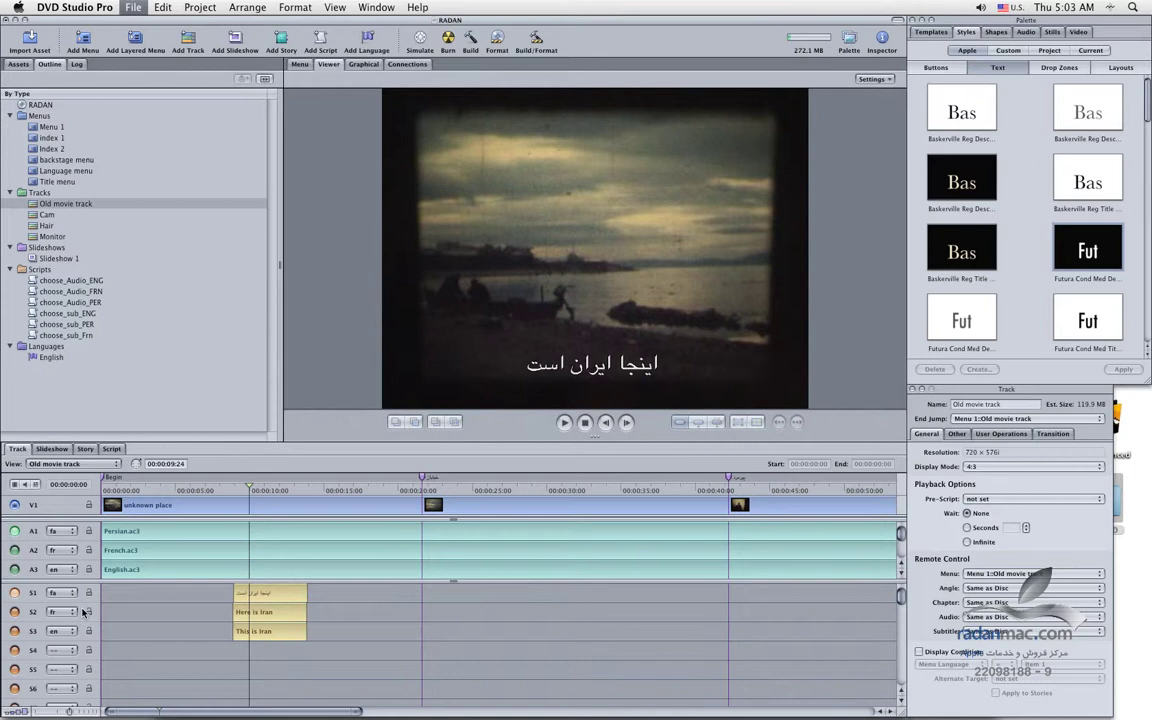
Compare the Persian, French and English subtitles in the viewer by switching between streams S1, S2 and S3, finishing on S1.
{"action": "left_click", "coordinate": [14, 615]}
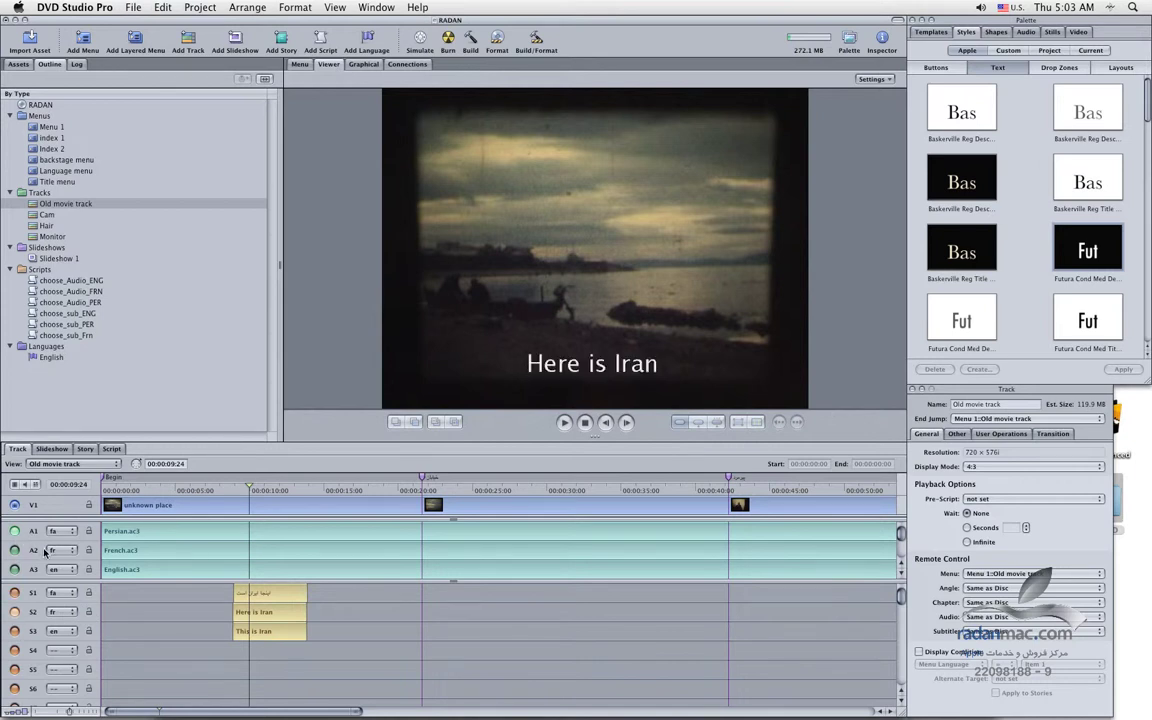
{"action": "left_click_drag", "start_coordinate": [56, 580], "coordinate": [56, 584]}
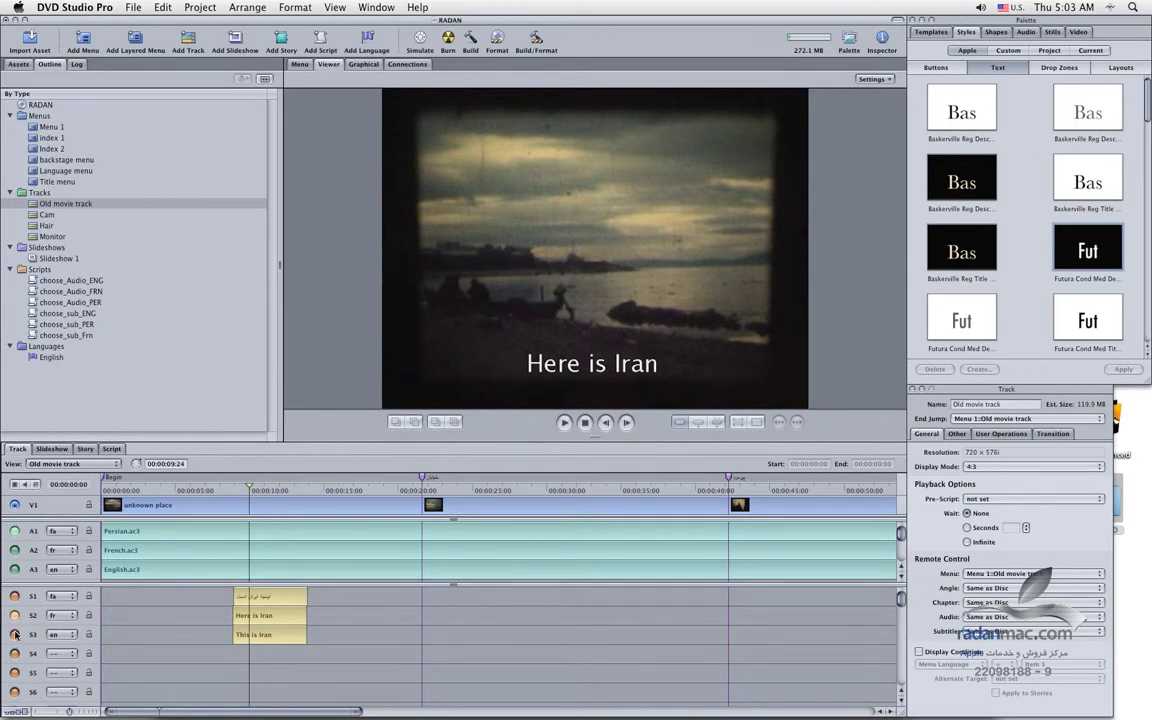
{"action": "left_click", "coordinate": [15, 598]}
{"action": "left_click", "coordinate": [15, 599]}
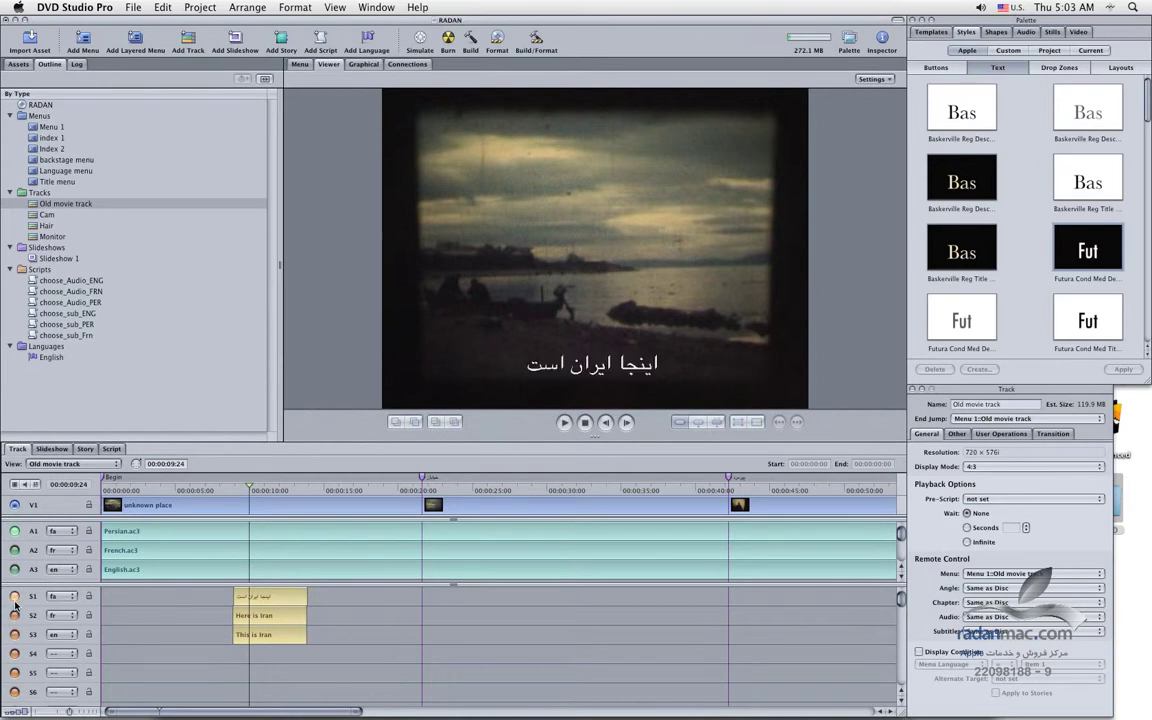
{"action": "left_click", "coordinate": [15, 615]}
{"action": "left_click", "coordinate": [15, 630]}
{"action": "left_click", "coordinate": [15, 615]}
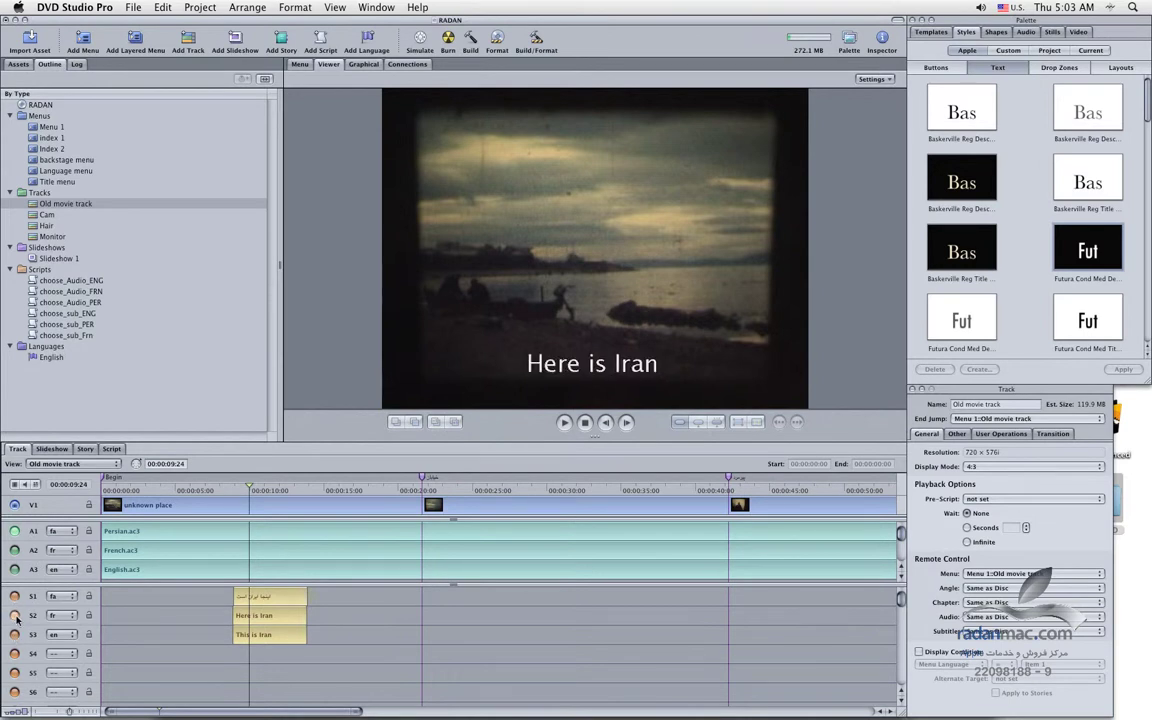
{"action": "left_click", "coordinate": [15, 598]}
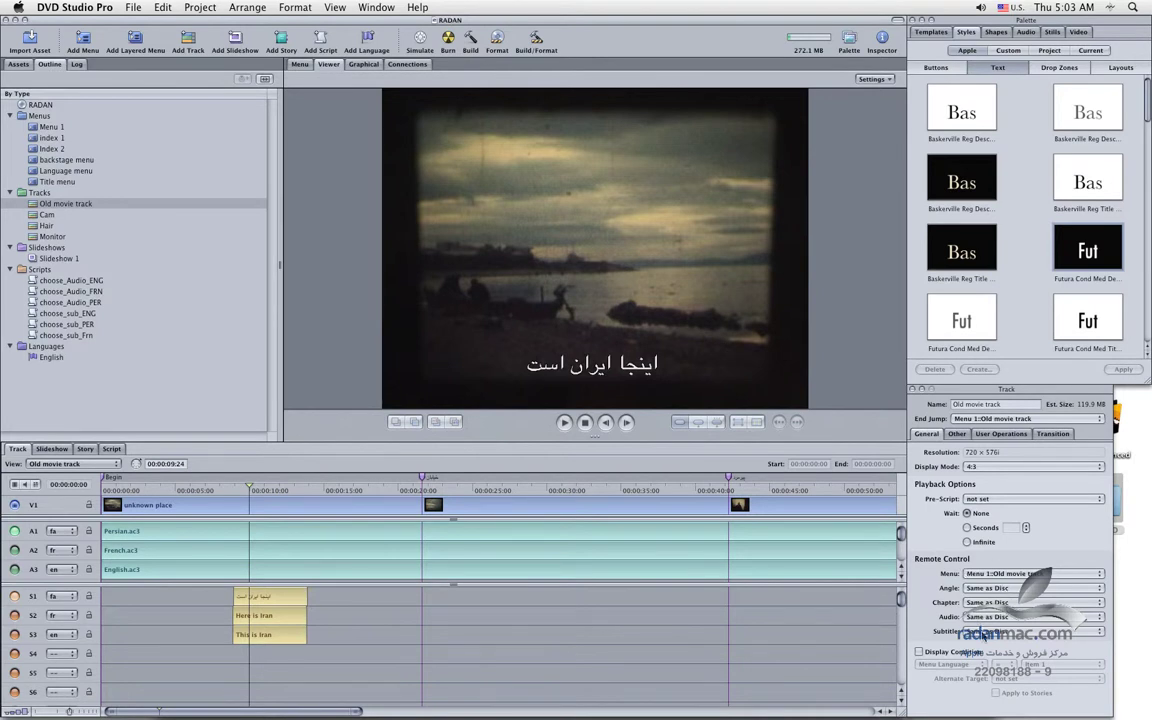
Examine the menu targets offered for the track's Subtitle and Audio remote control settings without choosing one.
{"action": "left_click", "coordinate": [1023, 633]}
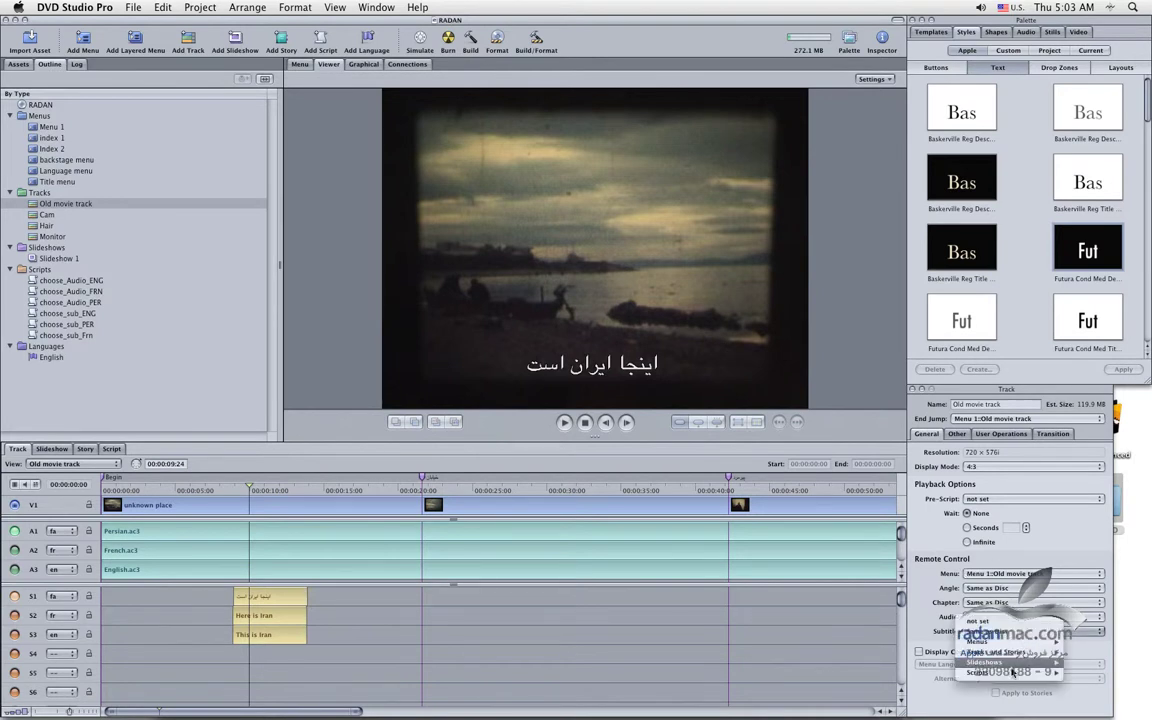
{"action": "mouse_move", "coordinate": [1012, 663]}
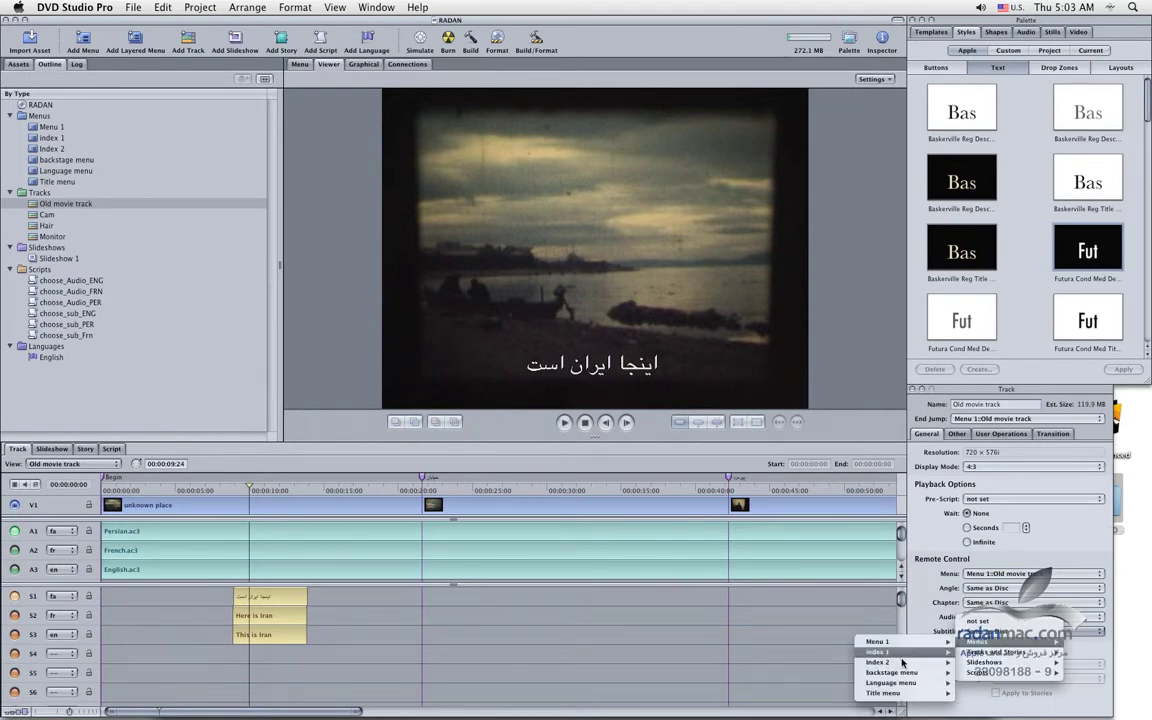
{"action": "left_click", "coordinate": [994, 583]}
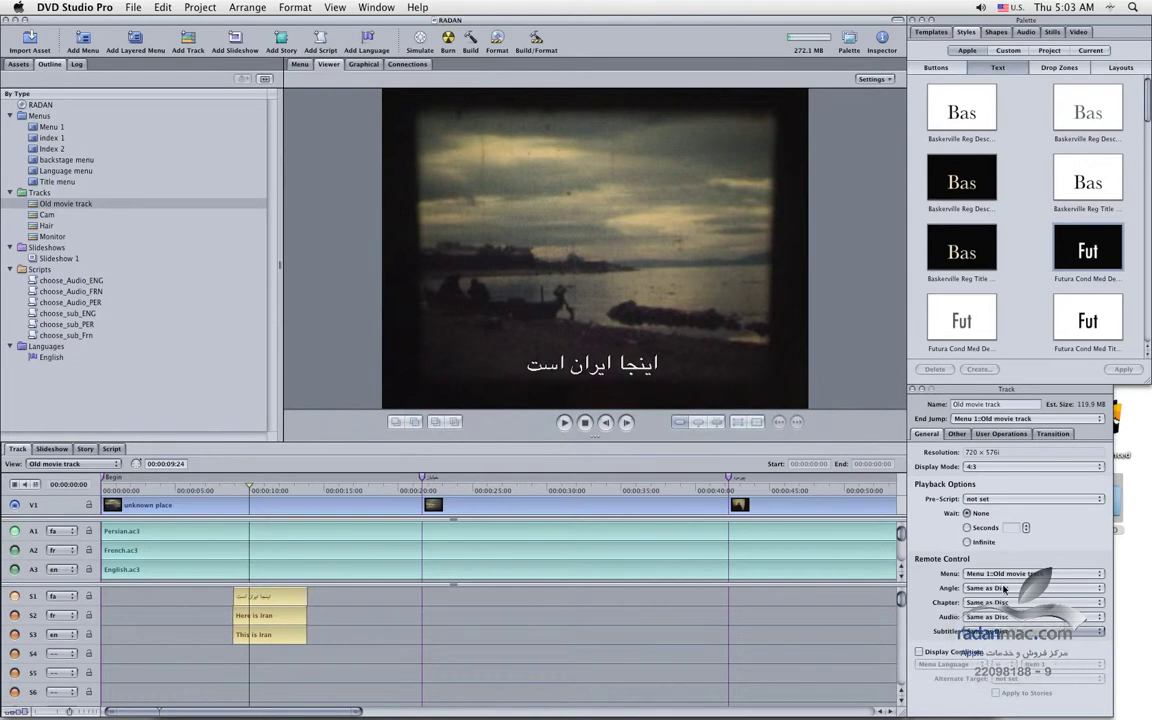
{"action": "left_click", "coordinate": [1013, 601]}
{"action": "left_click", "coordinate": [1014, 602]}
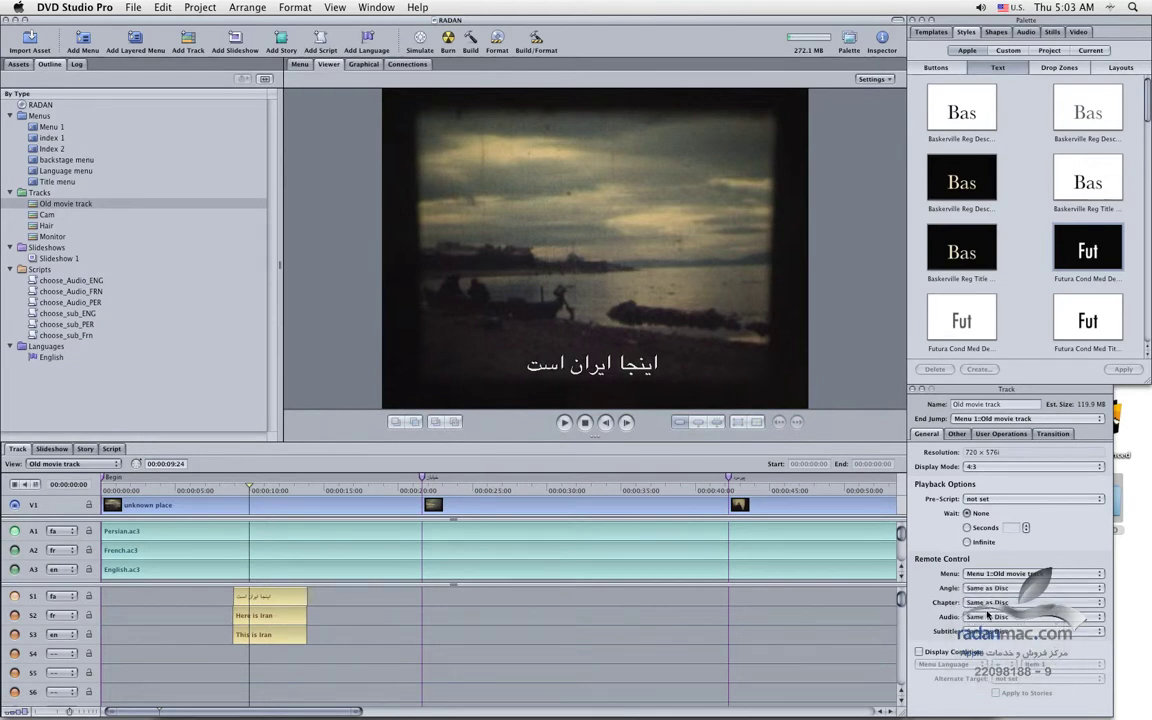
{"action": "left_click", "coordinate": [968, 618]}
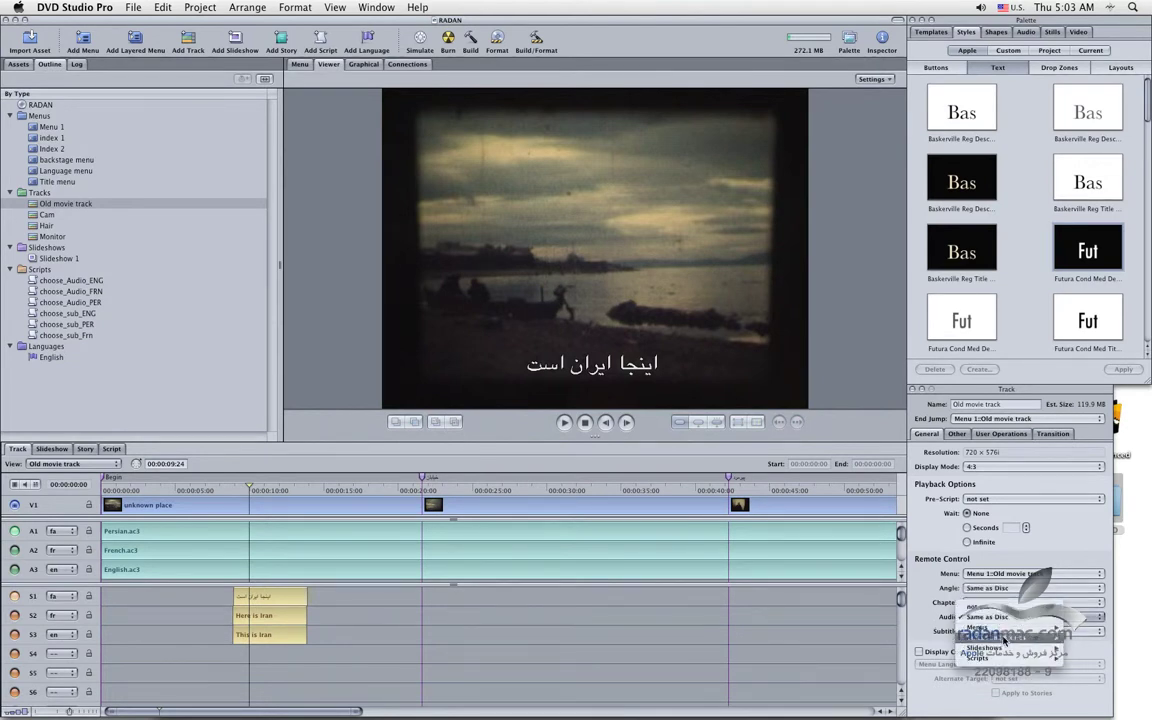
{"action": "mouse_move", "coordinate": [978, 627]}
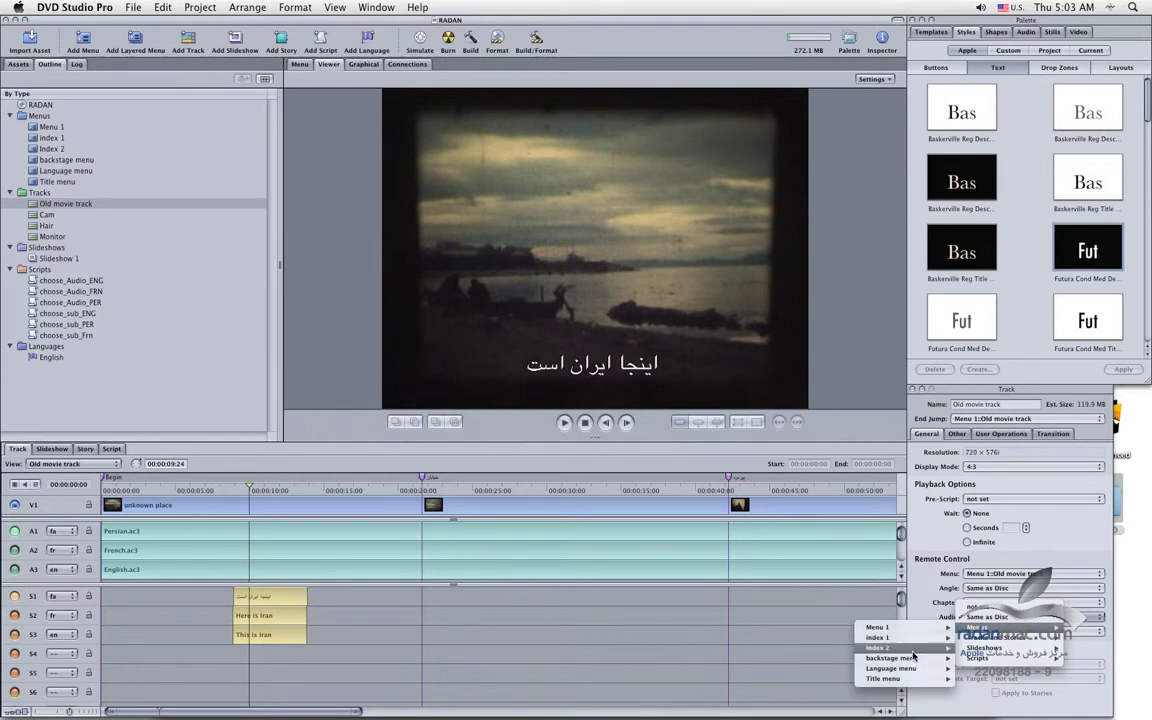
{"action": "mouse_move", "coordinate": [903, 676]}
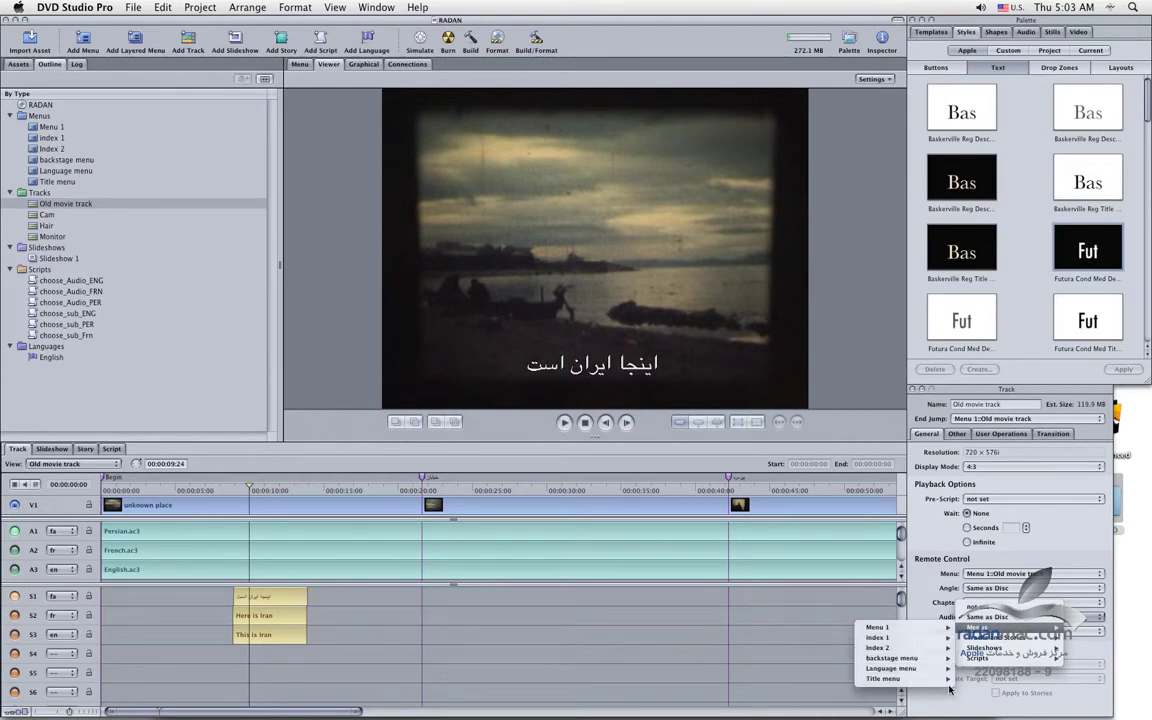
{"action": "left_click", "coordinate": [980, 697]}
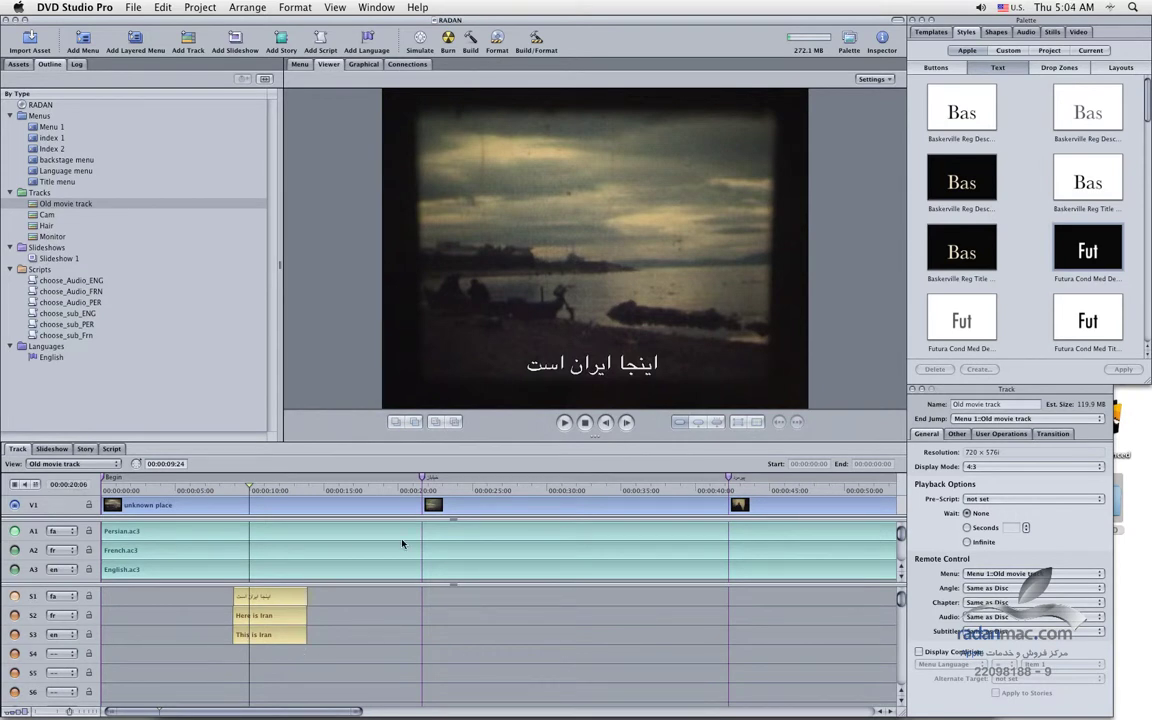
Save the project and select the Persian subtitle clip on S1 with the playhead at 00:00:11:04.
{"action": "key", "text": "super+s"}
{"action": "left_click_drag", "start_coordinate": [271, 487], "coordinate": [267, 487]}
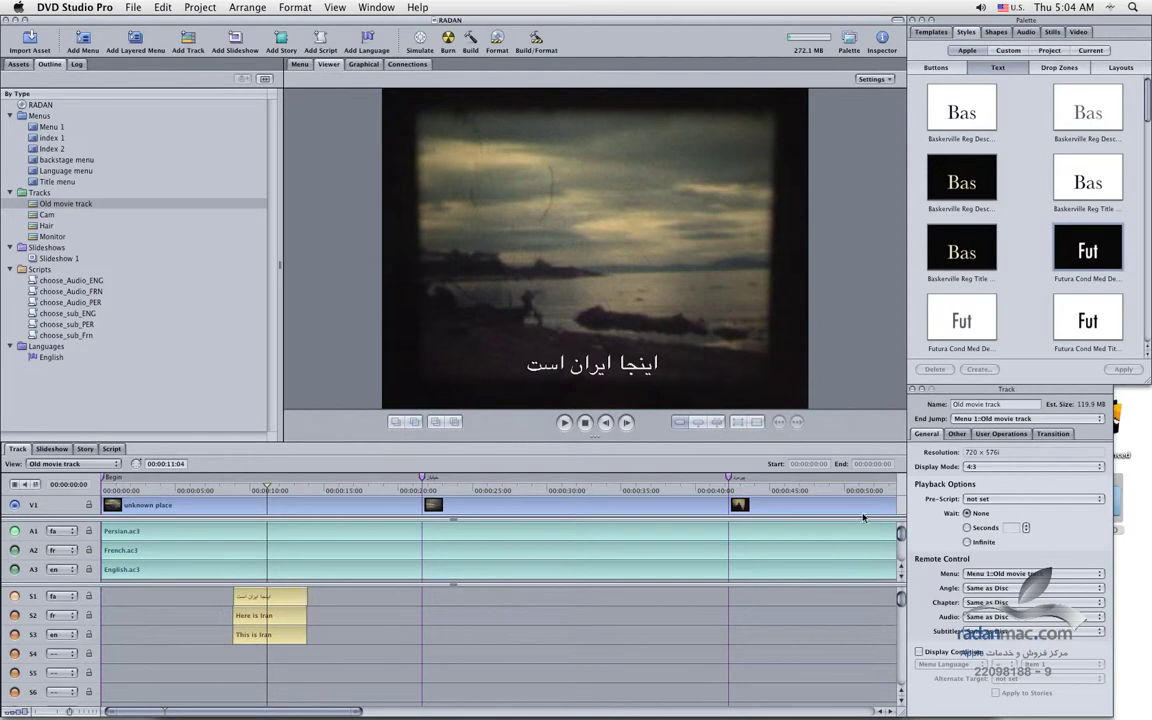
{"action": "left_click", "coordinate": [303, 598]}
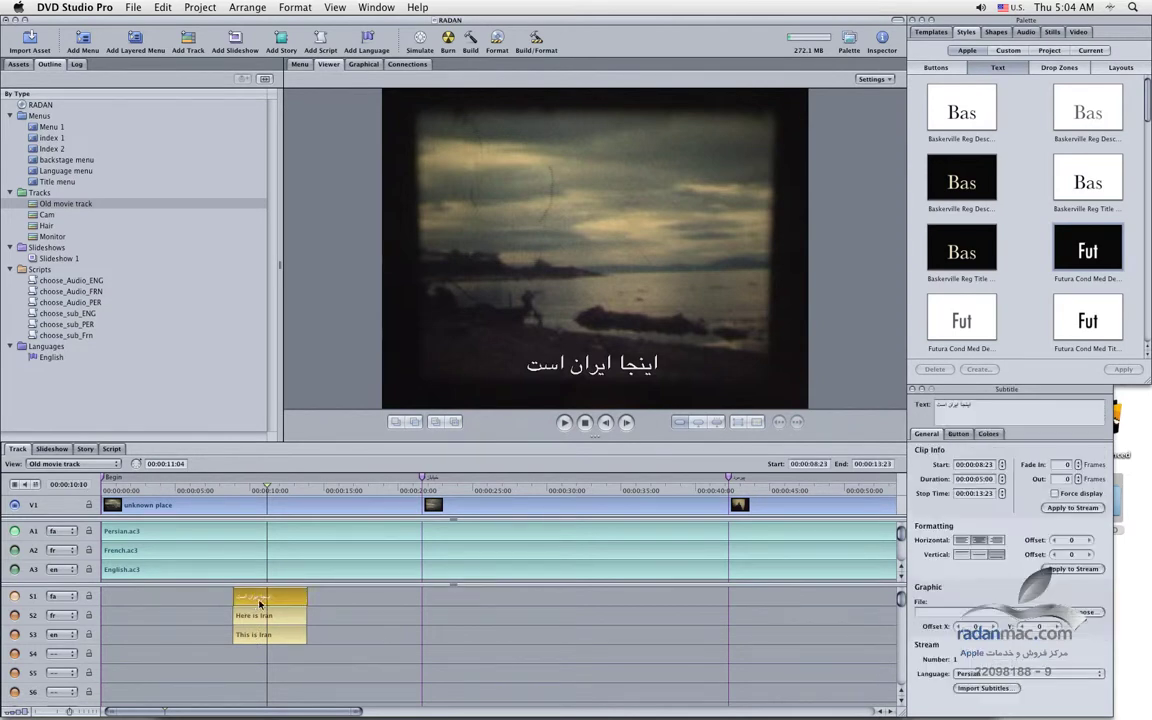